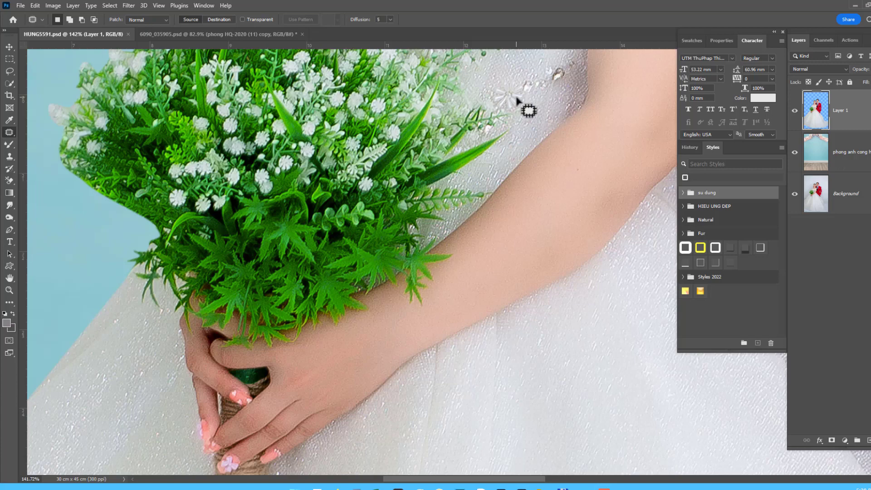
- Pan to the bride's face and zoom in and out to inspect it
drag(525, 99, 469, 305)
drag(473, 192, 470, 231)
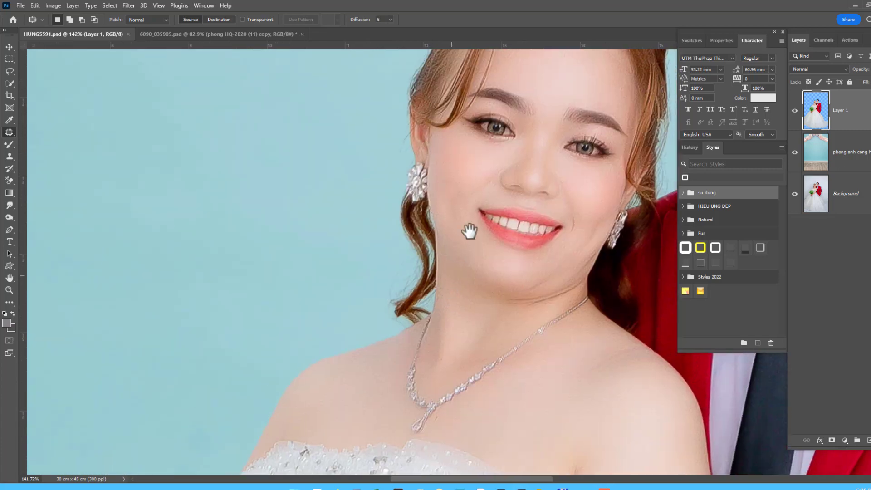
scroll(486, 223, down, 3)
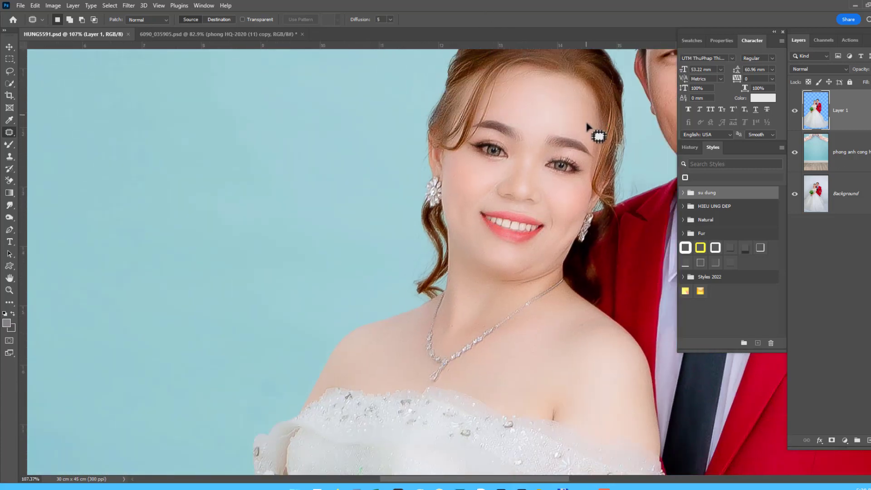
scroll(521, 243, down, 2)
scroll(576, 219, up, 2)
scroll(521, 301, up, 2)
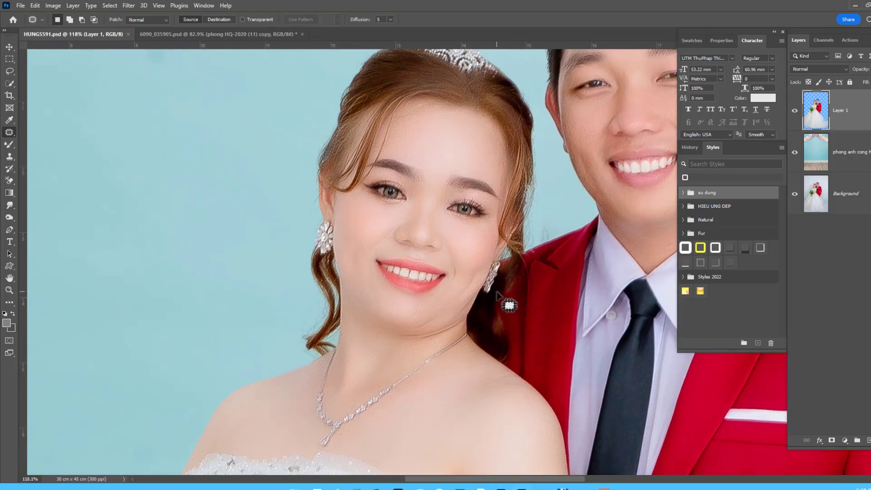
scroll(409, 321, up, 1)
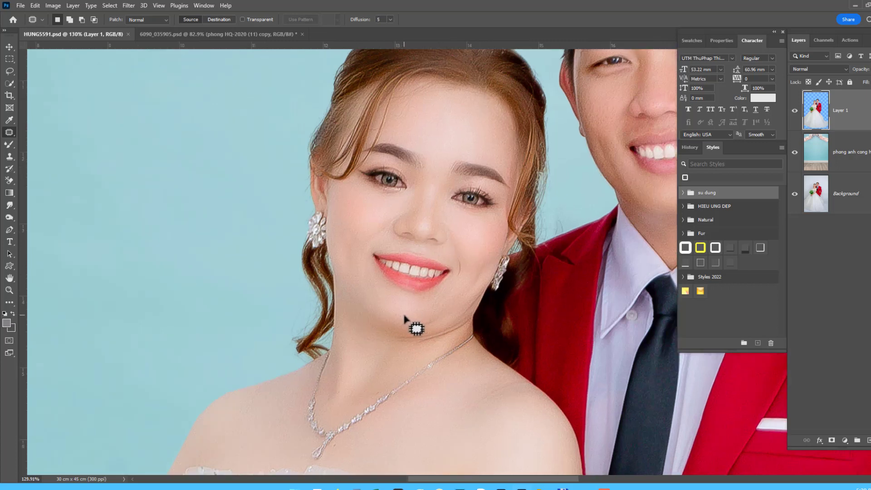
scroll(484, 286, up, 1)
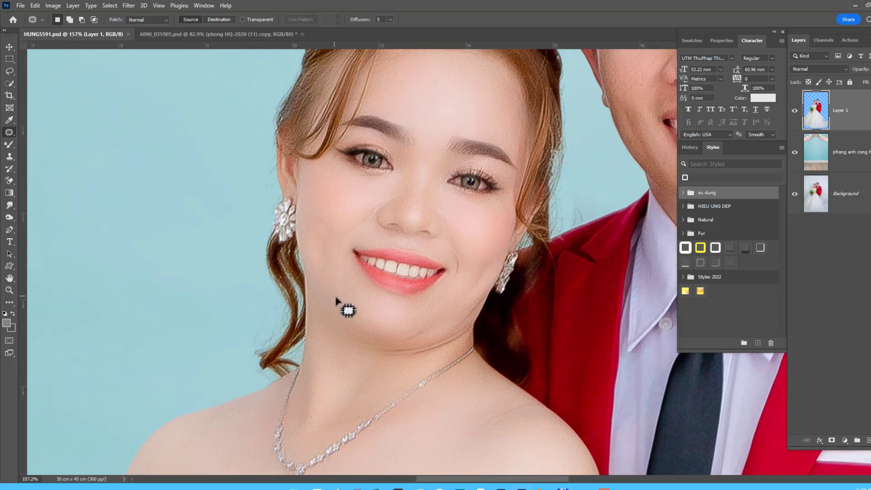
scroll(359, 327, down, 2)
scroll(360, 327, down, 2)
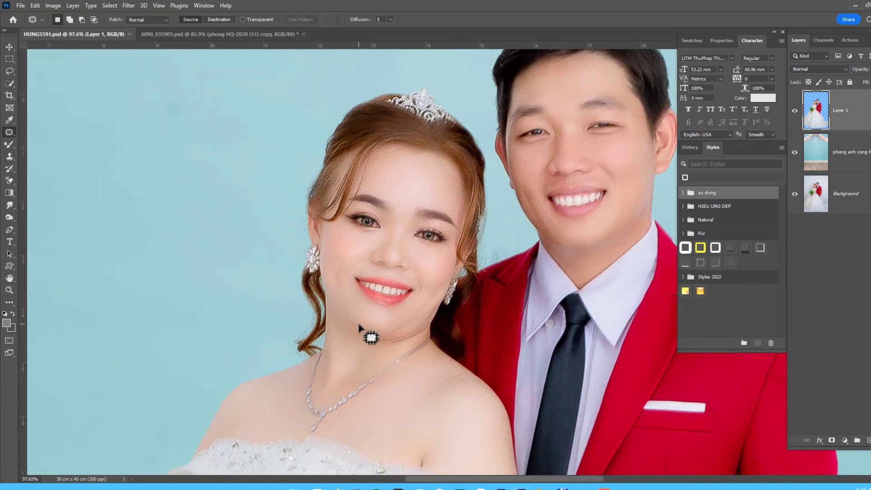
scroll(391, 313, down, 2)
scroll(401, 308, down, 2)
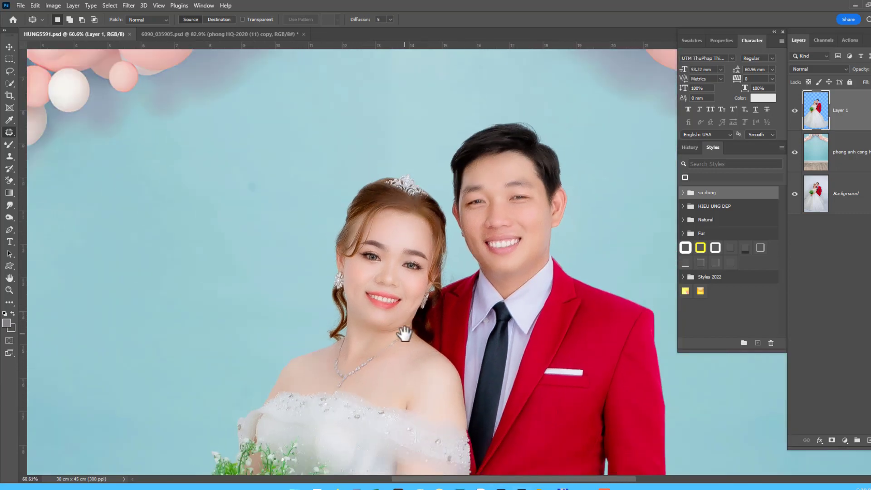
- Recenter the view on the couple and zoom out
drag(404, 334, 449, 254)
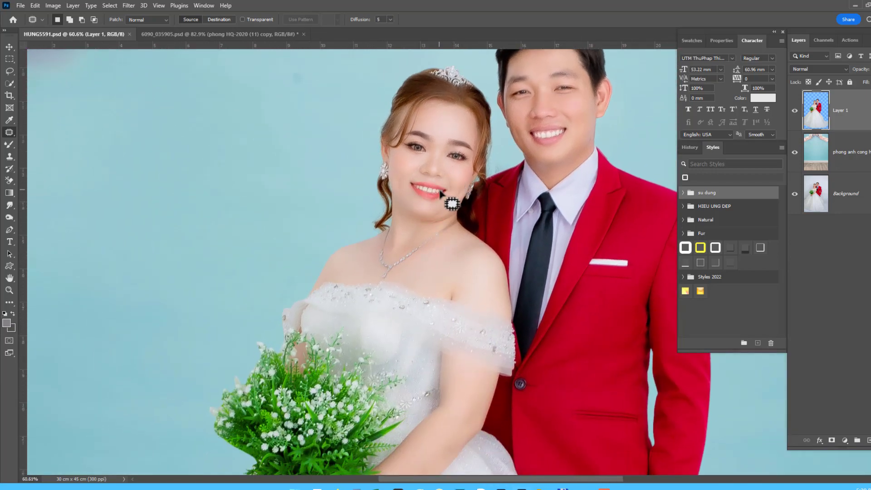
scroll(482, 183, down, 1)
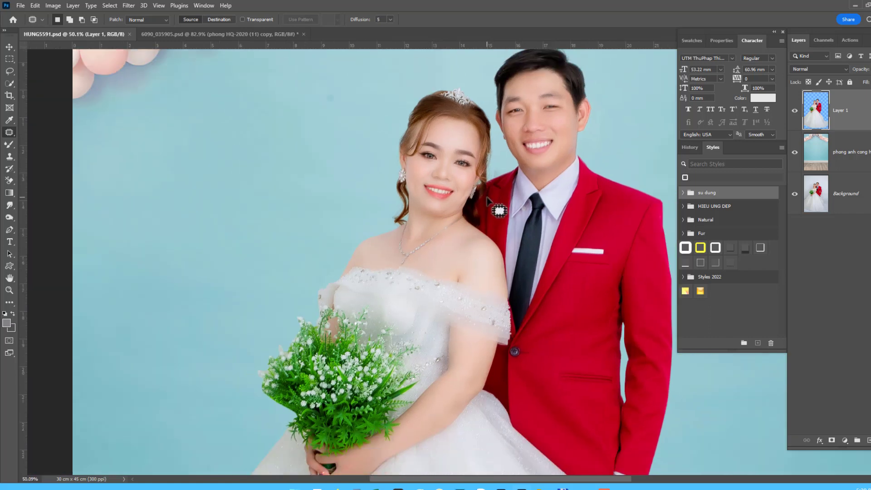
scroll(484, 188, down, 1)
scroll(485, 193, down, 1)
scroll(486, 198, down, 1)
scroll(488, 200, down, 1)
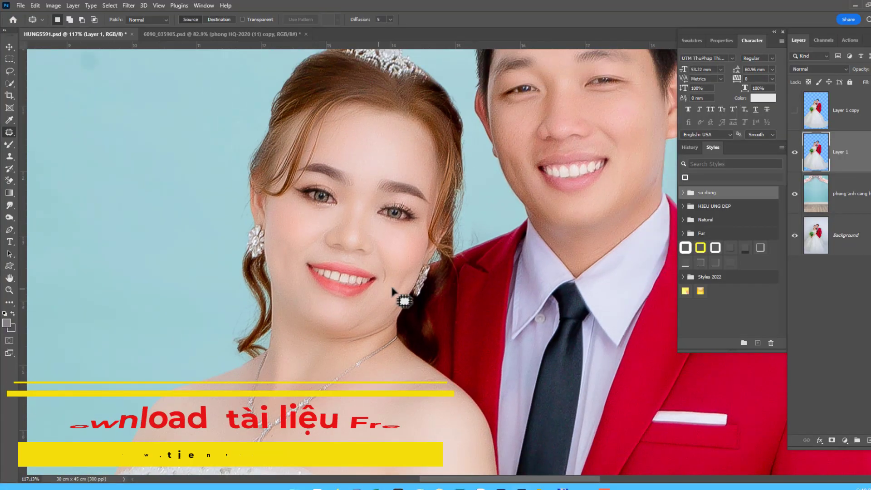
- Copy a feathered lasso selection of the bride's mouth and chin onto new Layer 2
key(shift+j)
mouse_move(337, 328)
mouse_down()
mouse_move(328, 331)
mouse_move(349, 323)
mouse_up()
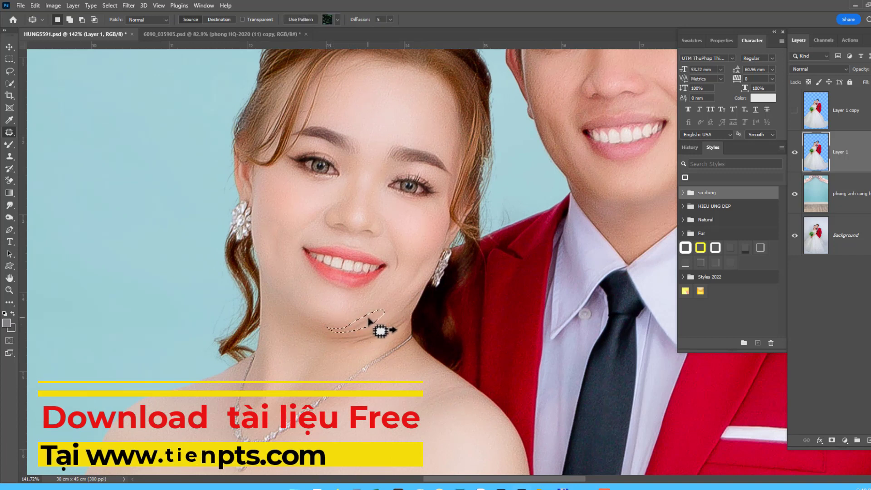
key(ctrl+d)
drag(398, 252, 400, 267)
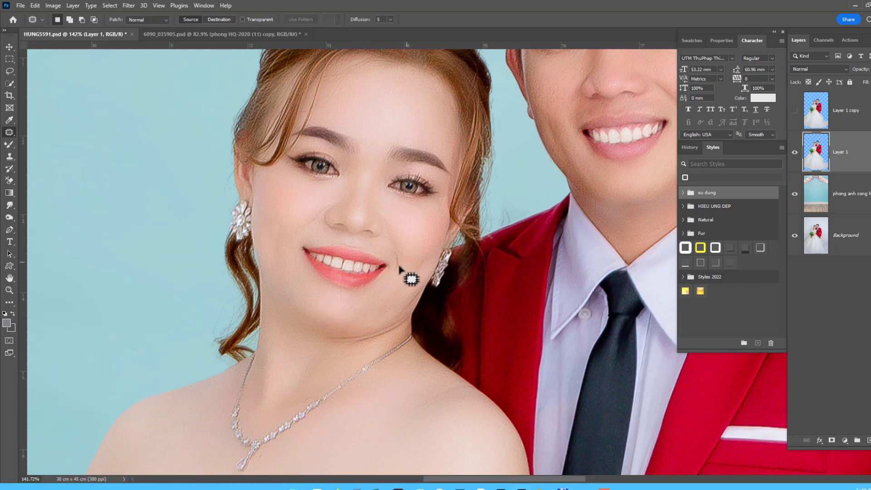
scroll(349, 309, down, 1)
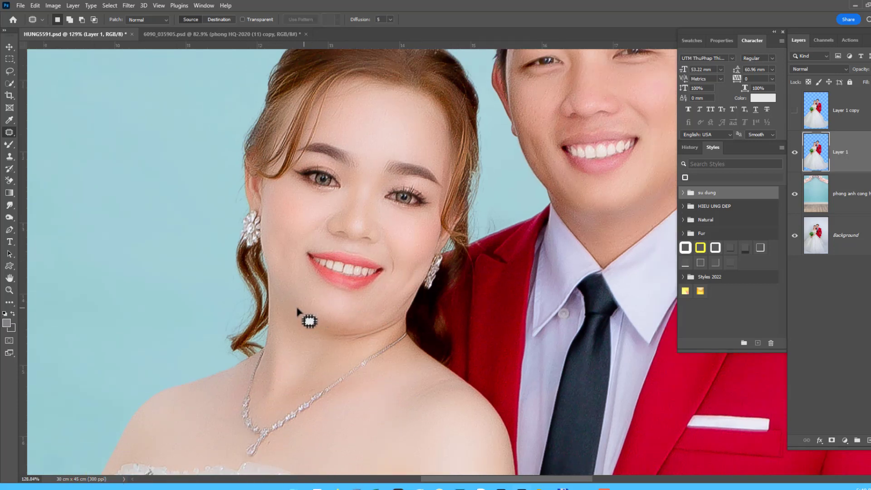
mouse_move(314, 327)
mouse_down()
mouse_move(375, 331)
mouse_move(424, 278)
mouse_move(408, 247)
mouse_move(293, 244)
mouse_up()
key(shift+F6)
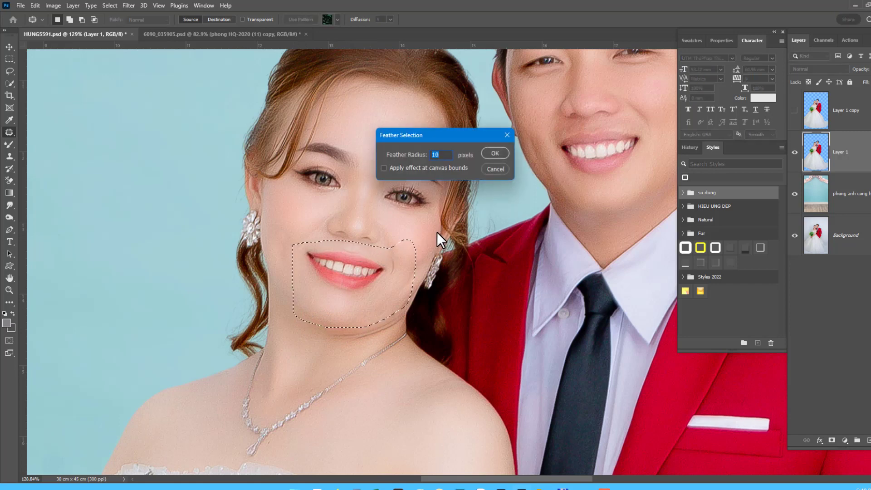
key(Return)
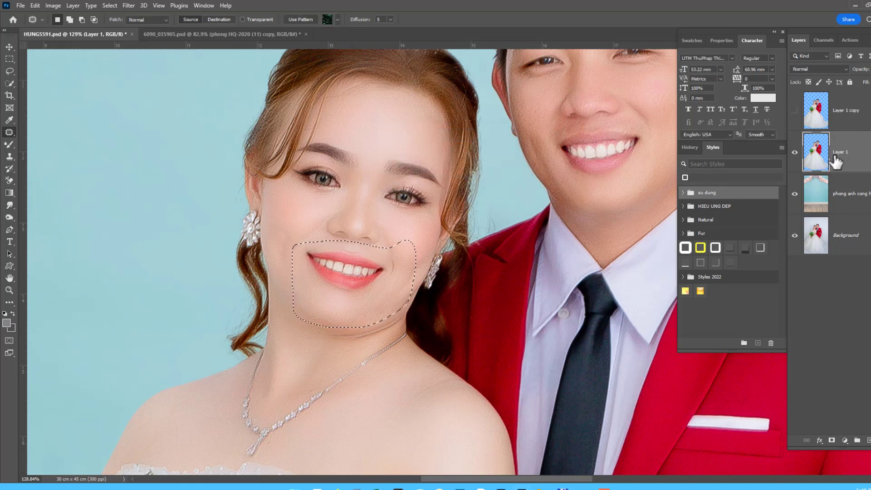
key(ctrl+j)
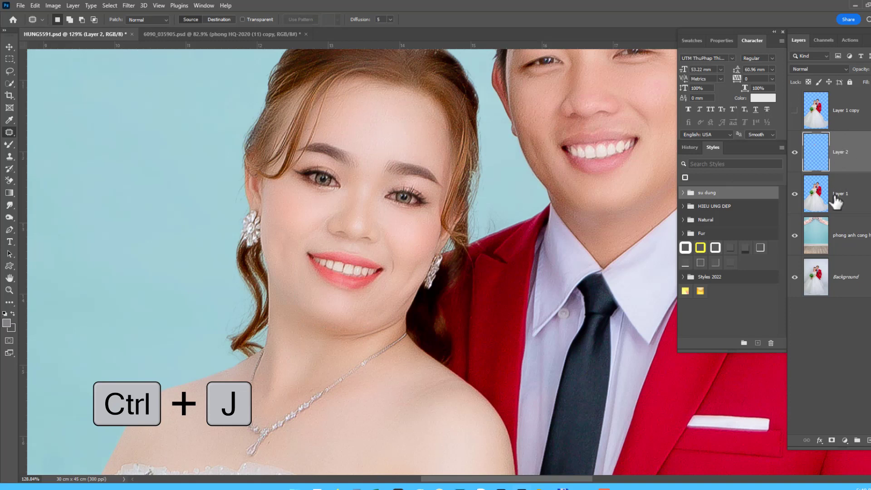
- Lasso and feather the bride's lower jaw, then copy it to a new layer
drag(285, 336, 390, 342)
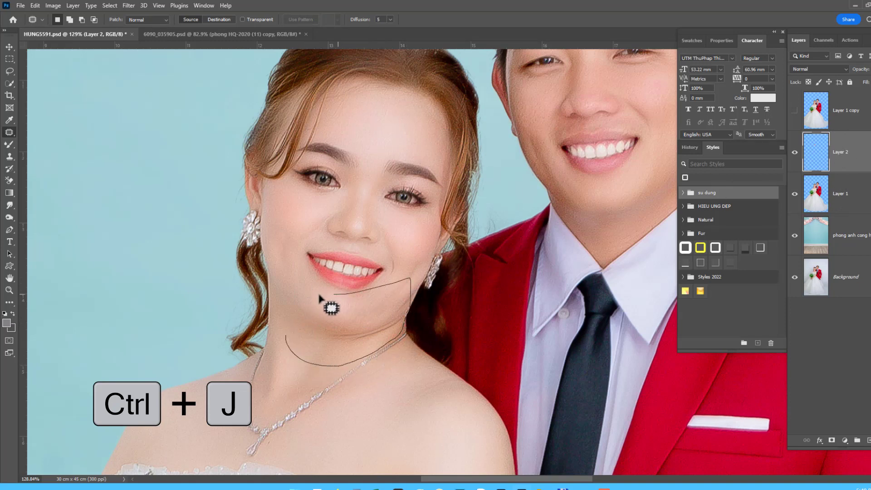
drag(416, 336, 331, 302)
key(shift+F6)
key(ctrl+j)
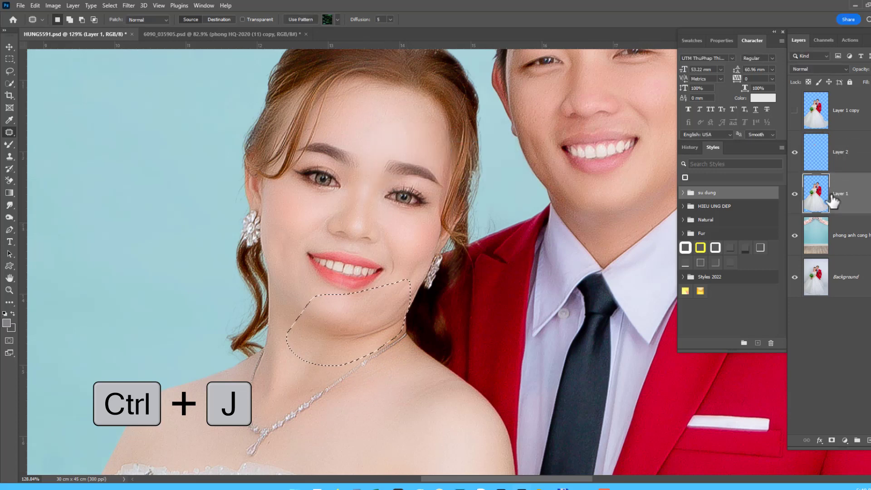
- Warp the copied jaw layer inward beside the bride's chin and apply it
key(ctrl+t)
right_click(368, 255)
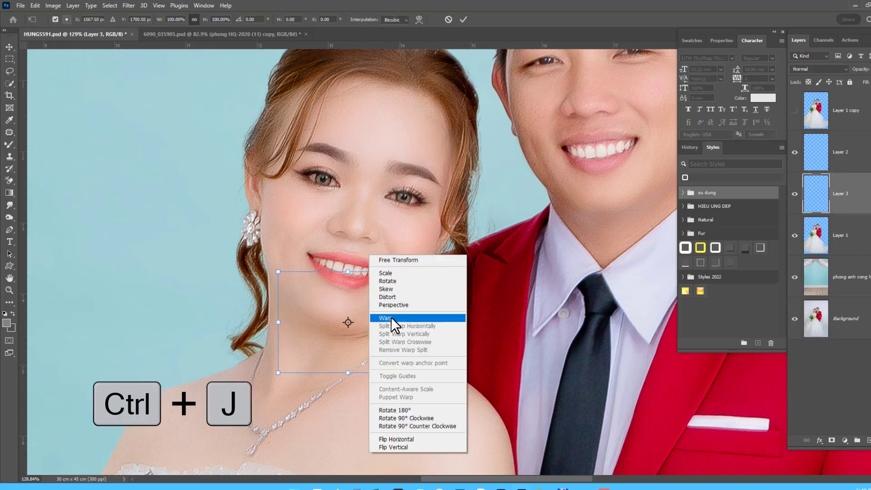
click(391, 318)
drag(388, 310, 407, 308)
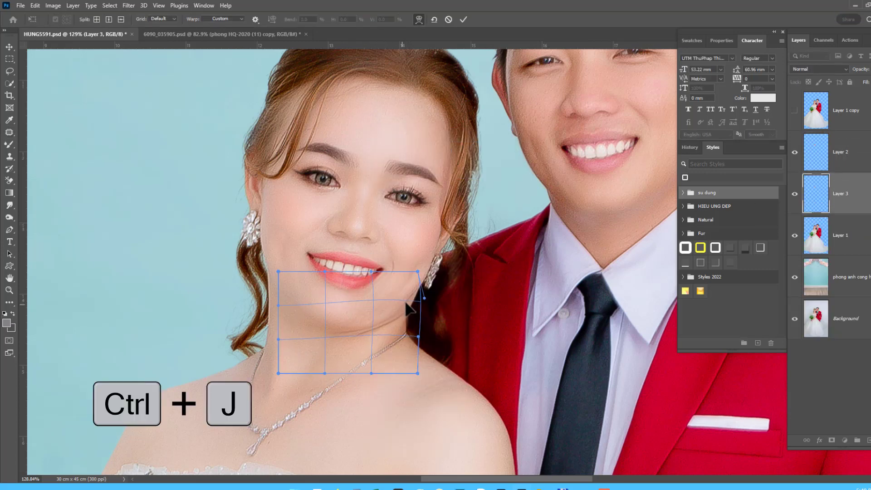
key(Return)
- Pick the Eraser and toggle the jaw layer's visibility to compare before and after
scroll(413, 307, down, 2)
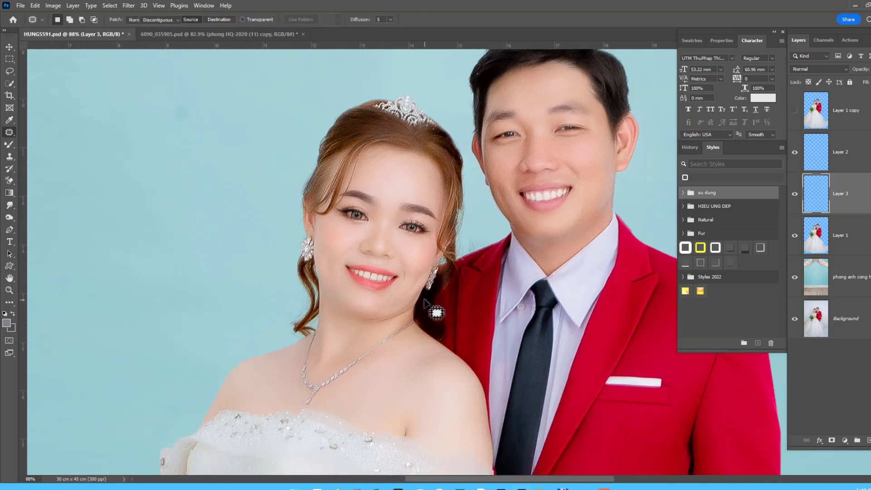
scroll(421, 307, down, 2)
key(shift+e)
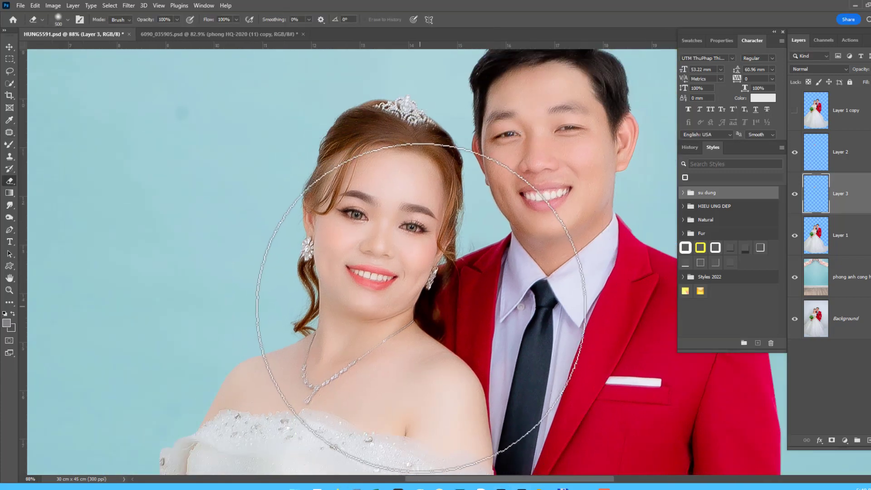
scroll(783, 454, up, 2)
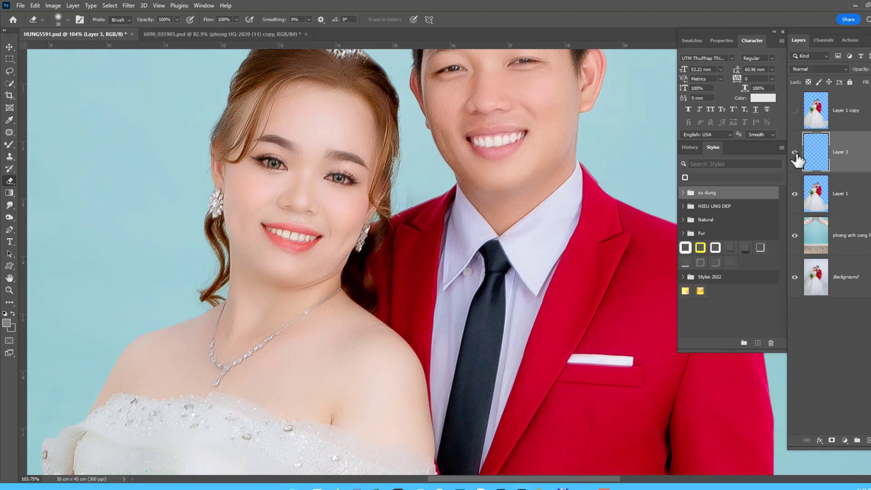
click(795, 110)
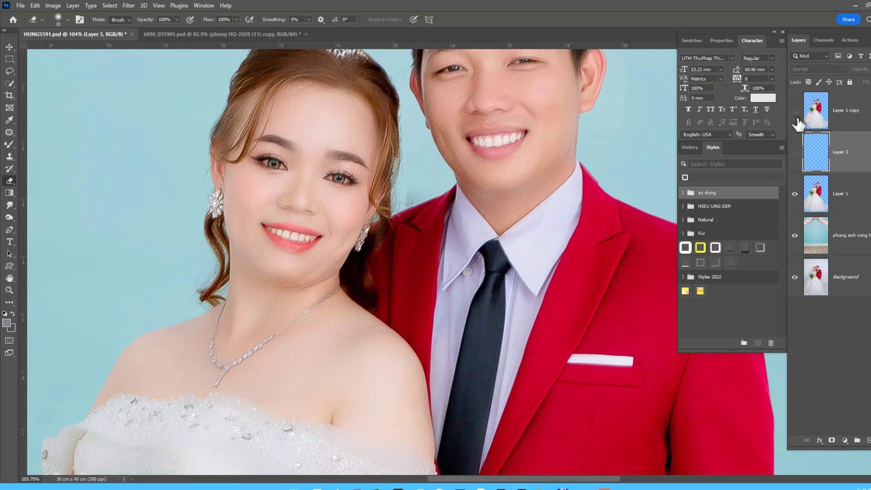
click(795, 152)
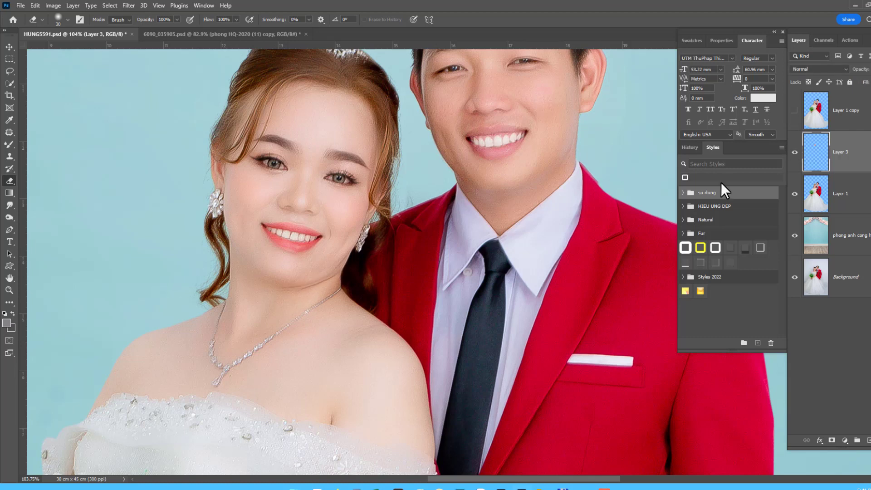
scroll(340, 249, down, 2)
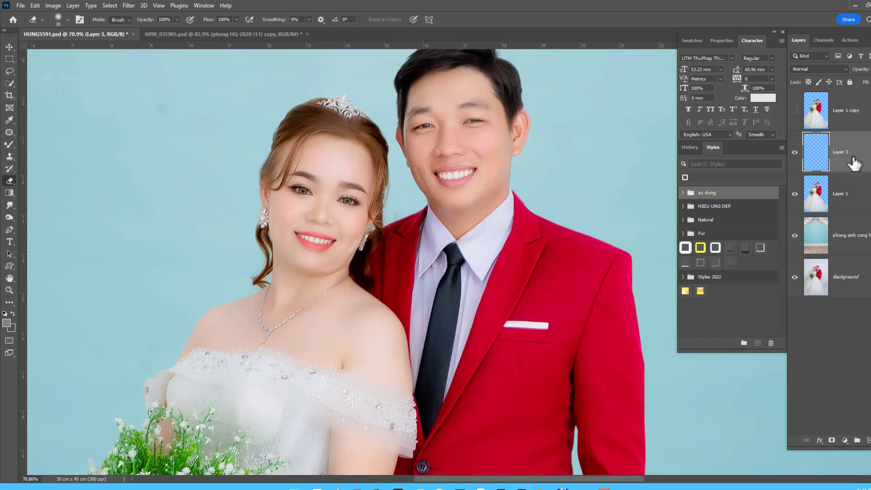
- Delete Layer 3 and save the portrait
key(Delete)
key(ctrl+s)
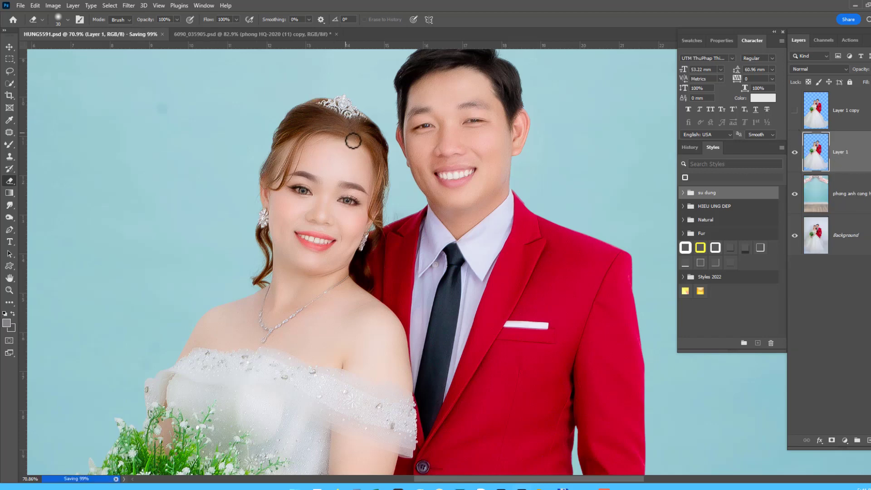
scroll(298, 249, up, 2)
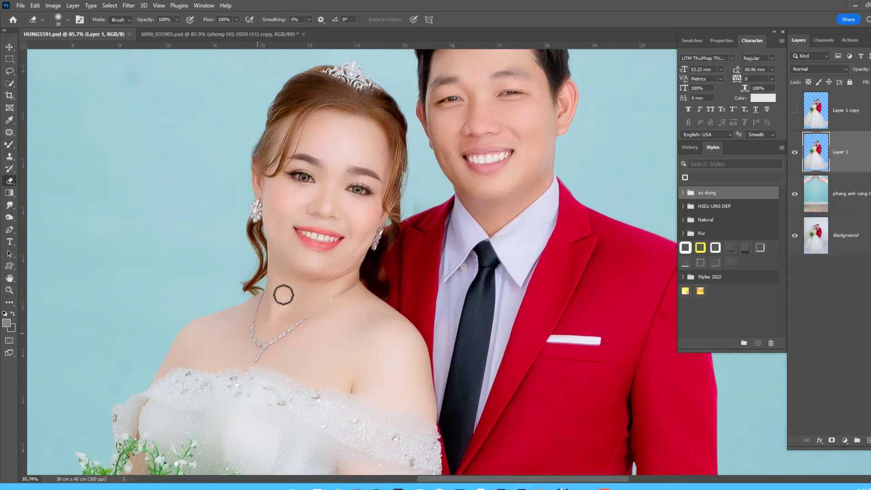
scroll(249, 249, down, 2)
scroll(266, 262, down, 1)
scroll(220, 319, down, 1)
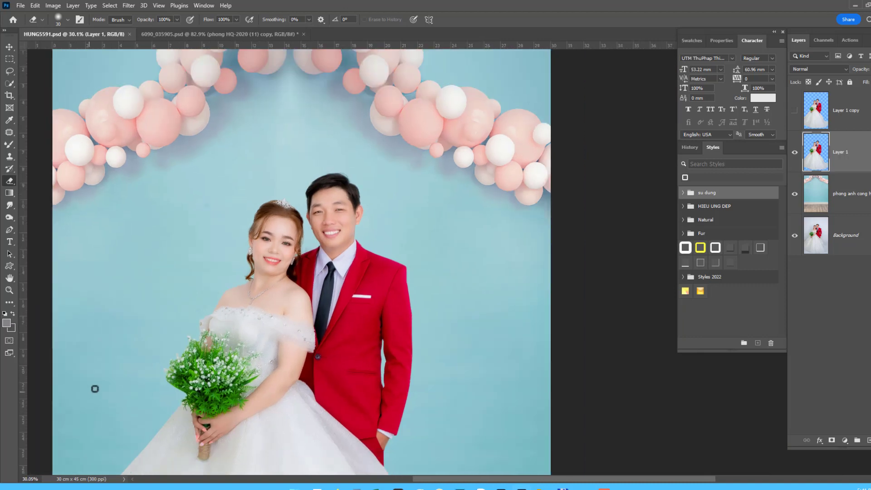
scroll(156, 366, up, 1)
scroll(255, 436, up, 1)
- Copy a 5 px feathered selection of the bouquet from Background onto new Layer 2
key(j)
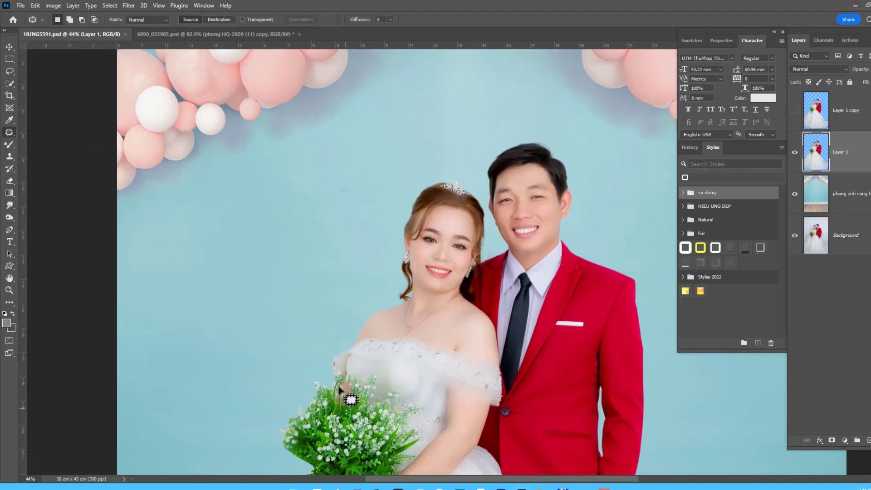
scroll(350, 400, down, 1)
drag(289, 398, 349, 399)
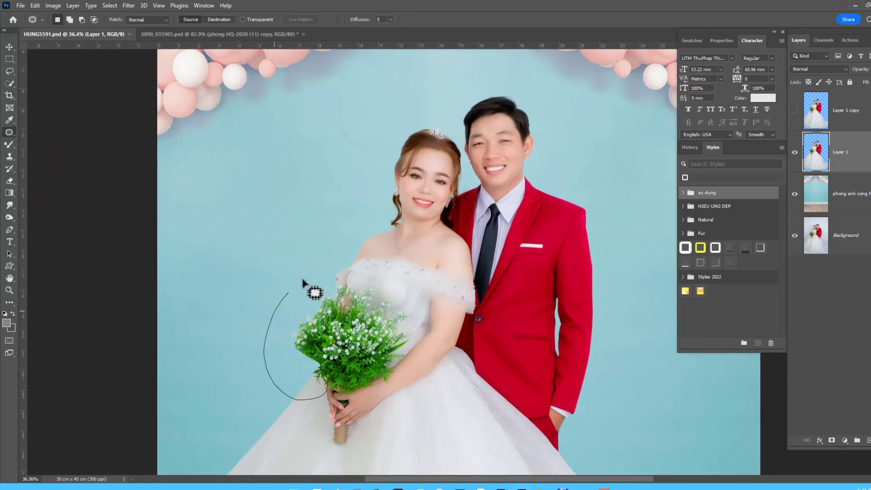
key(shift+F6)
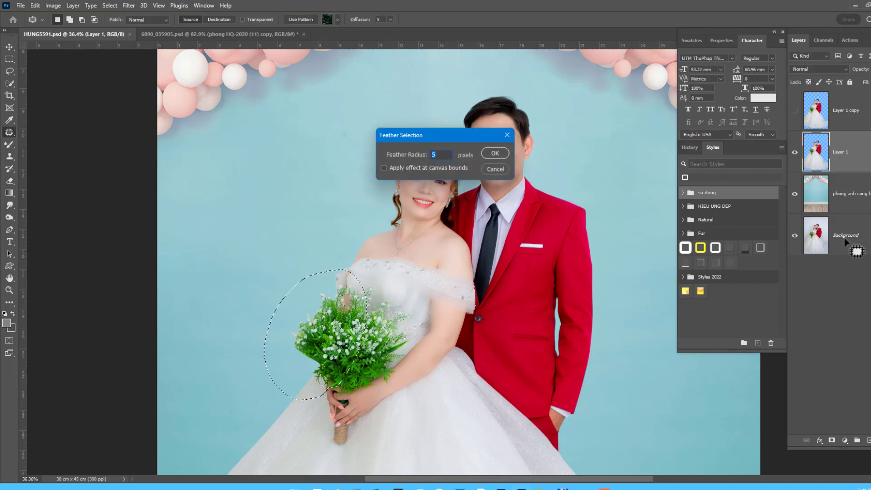
key(Return)
click(847, 245)
key(ctrl+j)
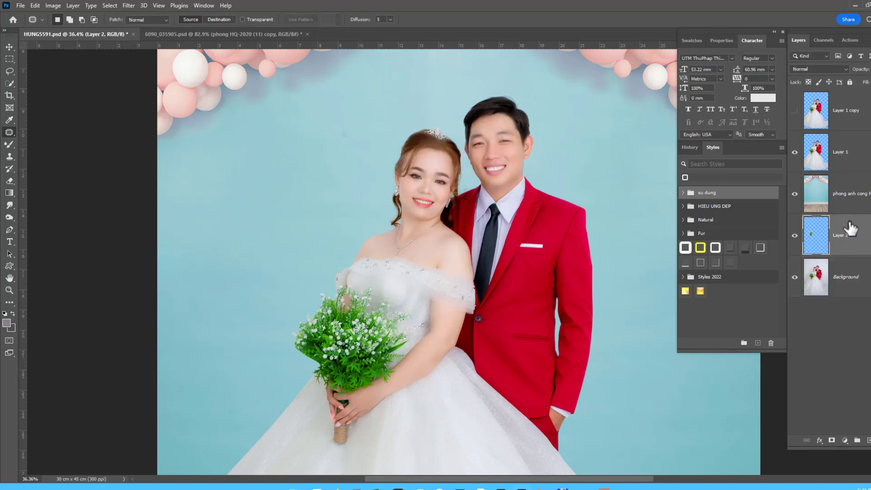
- Move Layer 2 above the backdrop and set up the plain Eraser at size 200
drag(845, 227, 846, 173)
scroll(285, 327, up, 3)
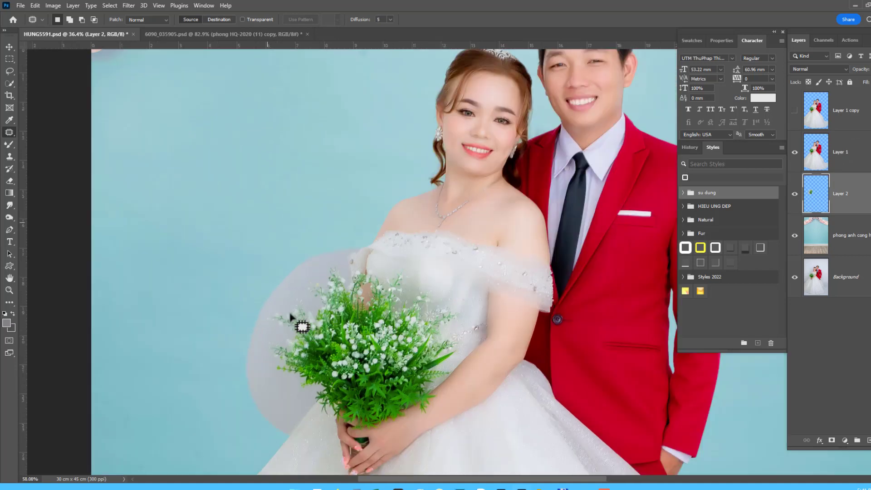
scroll(302, 323, up, 3)
key(e)
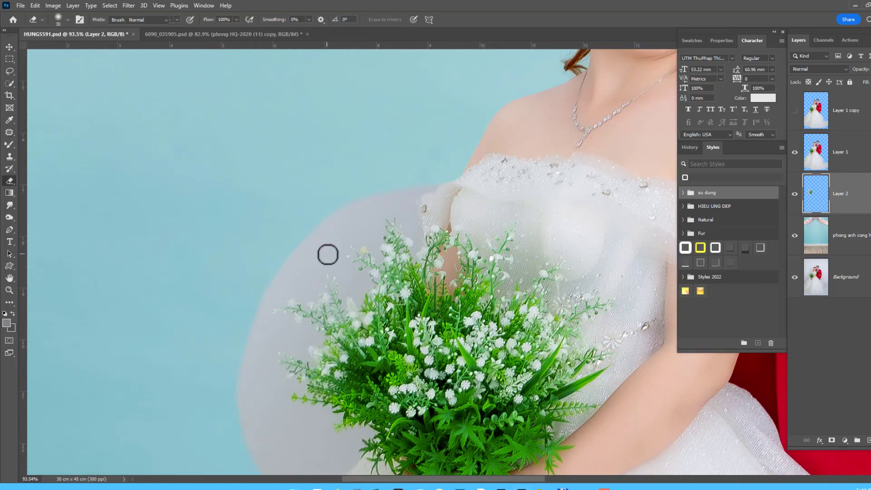
key(shift+e)
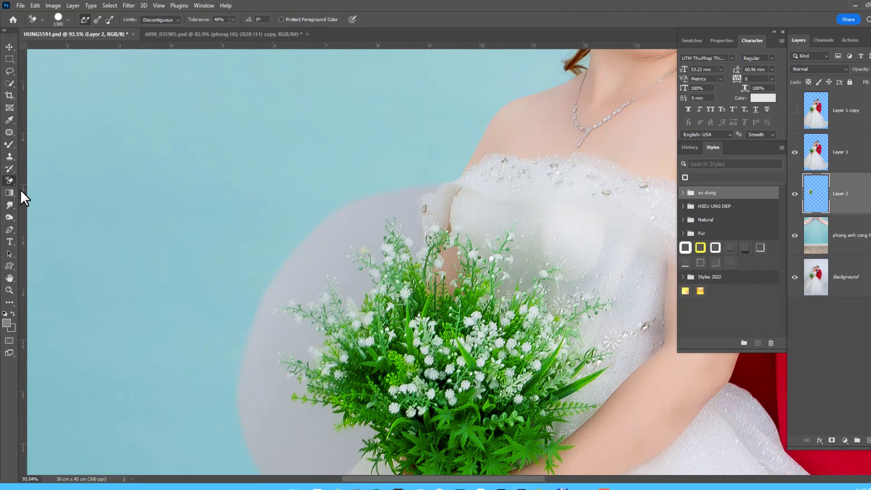
right_click(21, 190)
click(35, 191)
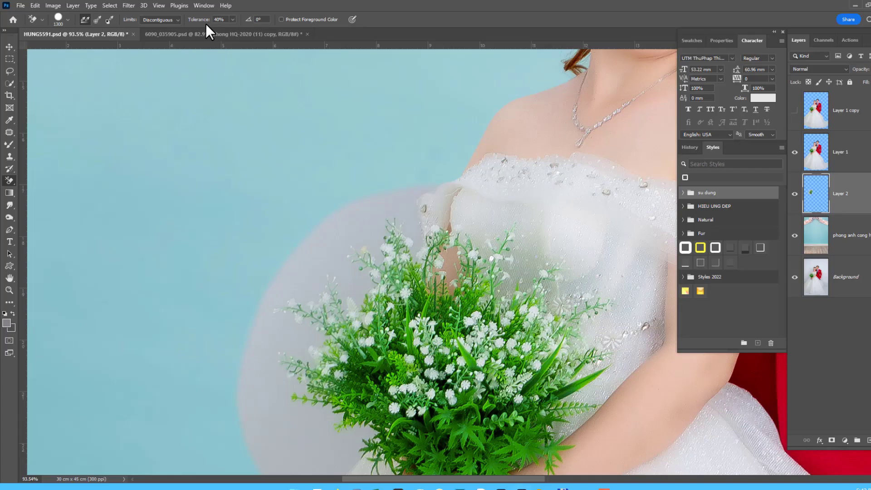
scroll(380, 302, down, 2)
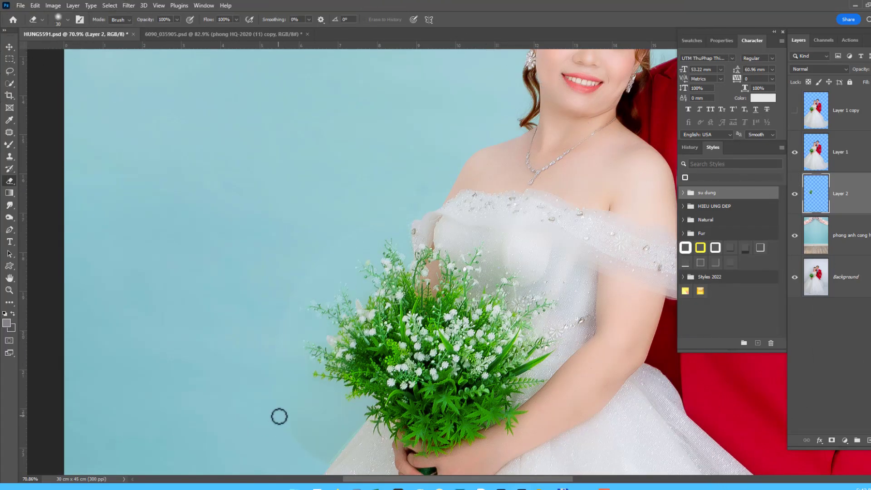
scroll(286, 424, down, 1)
key(bracketright)
key(bracketright)
key(bracketright)
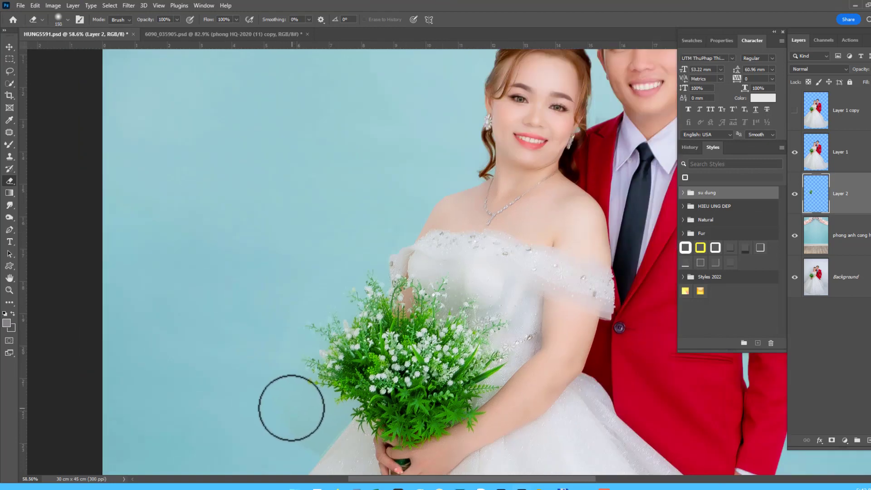
key(bracketright)
key(bracketright)
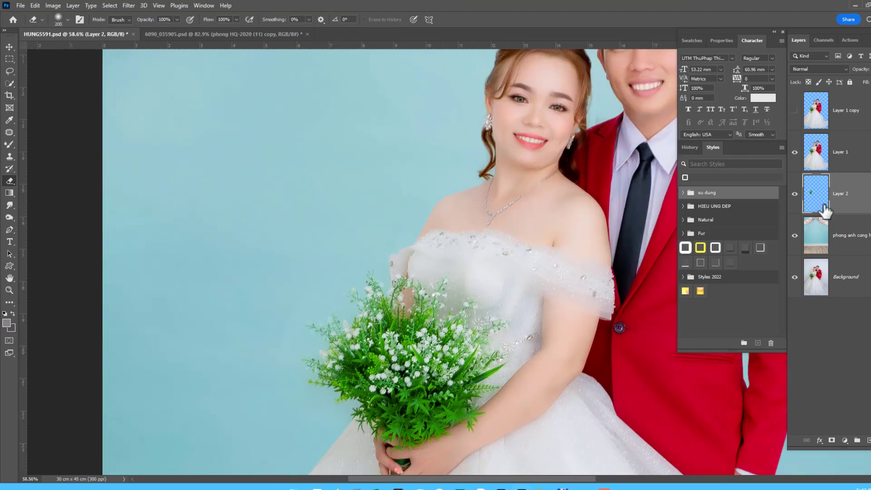
- Toggle the bouquet and couple layers' visibility to check the cleanup, then save
click(794, 195)
click(796, 196)
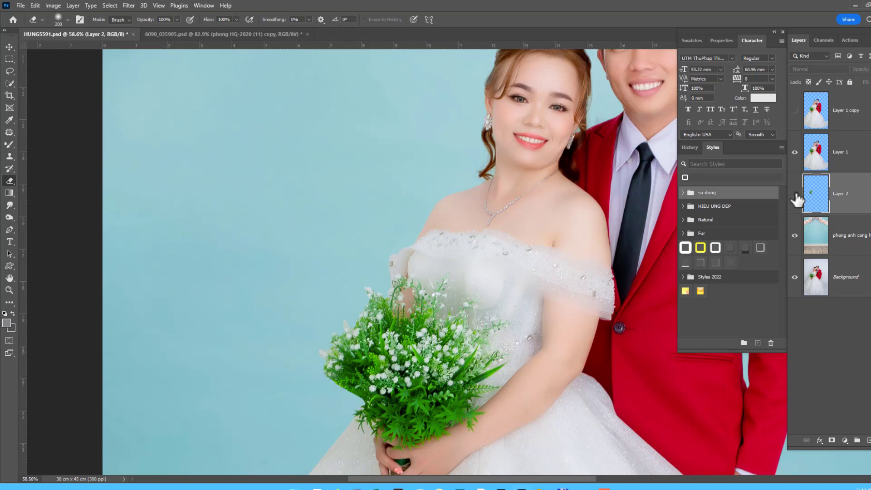
click(795, 195)
click(795, 195)
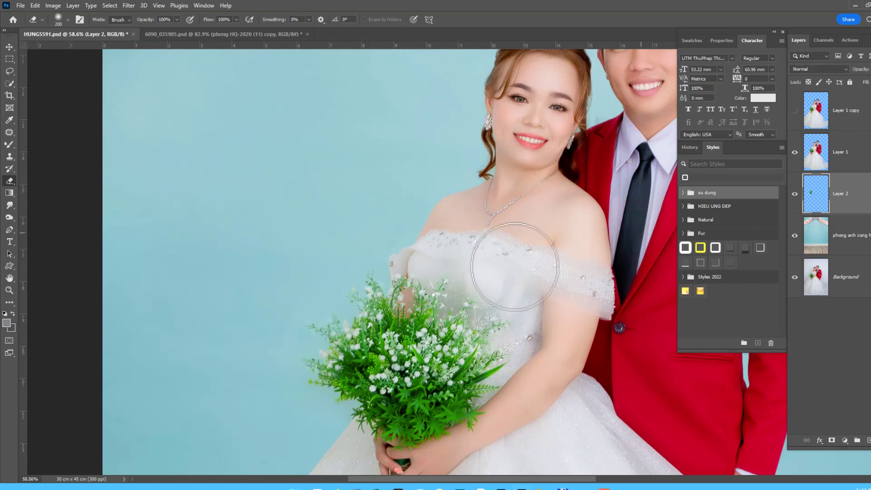
scroll(327, 267, down, 2)
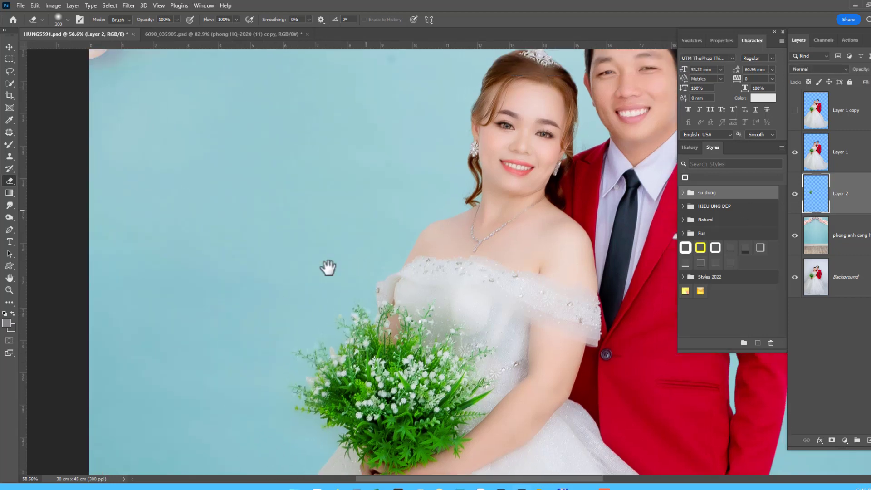
scroll(383, 175, down, 2)
scroll(440, 227, down, 2)
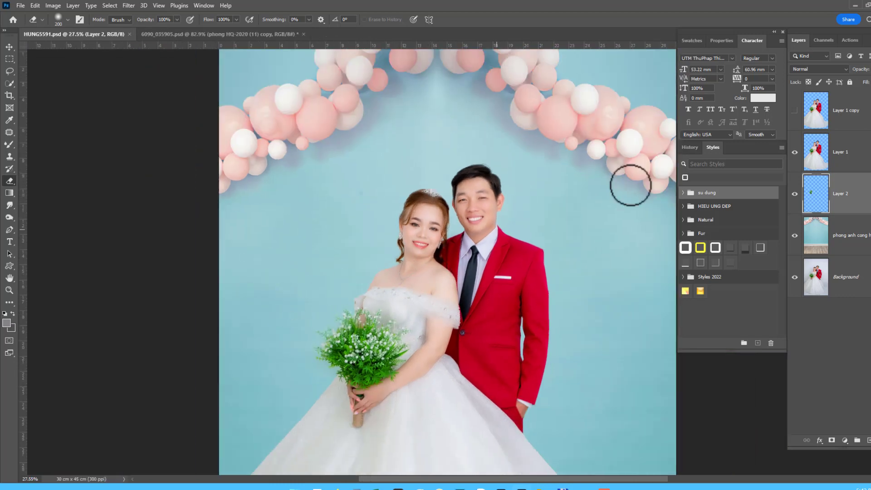
scroll(467, 296, down, 1)
click(795, 153)
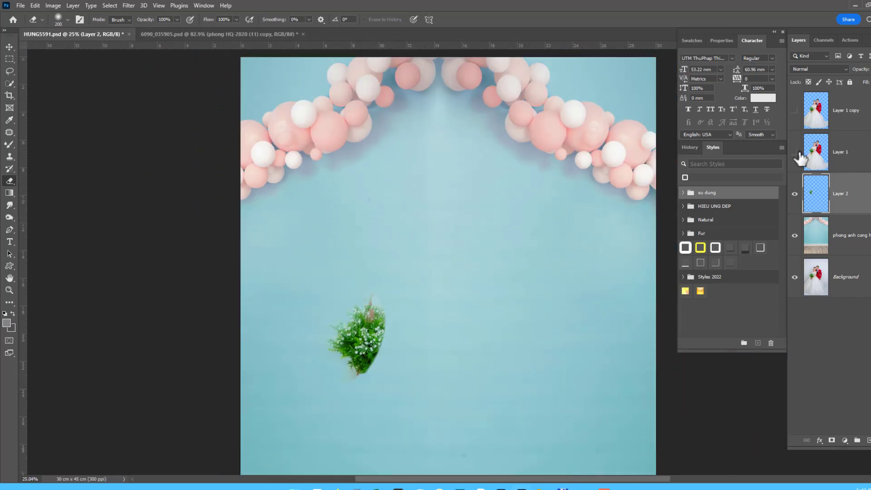
click(794, 195)
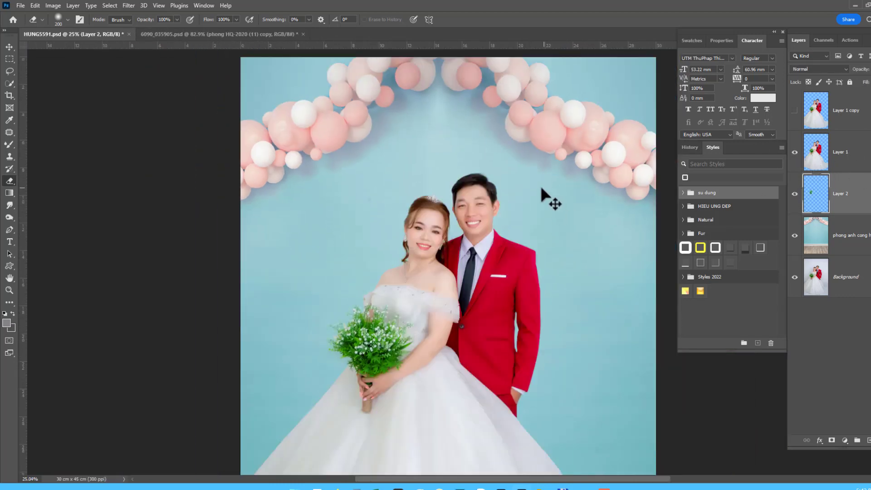
key(ctrl+s)
- Switch to 6090_035905.psd and zoom and pan around the man's and woman's faces
click(295, 32)
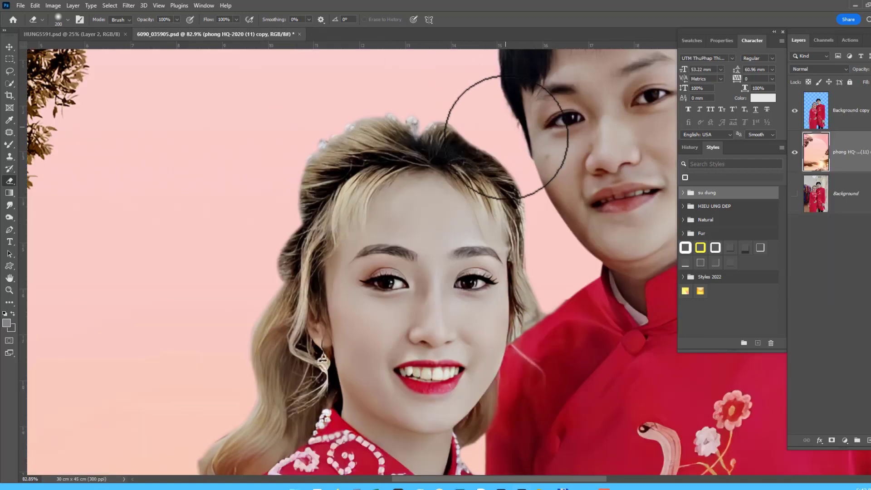
scroll(447, 117, up, 2)
mouse_move(540, 243)
mouse_down()
mouse_move(293, 234)
mouse_move(242, 183)
mouse_up()
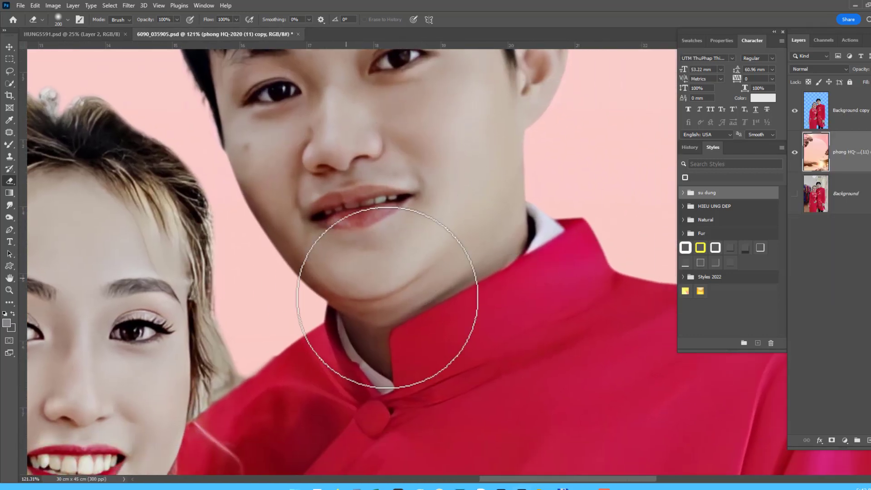
scroll(353, 285, down, 3)
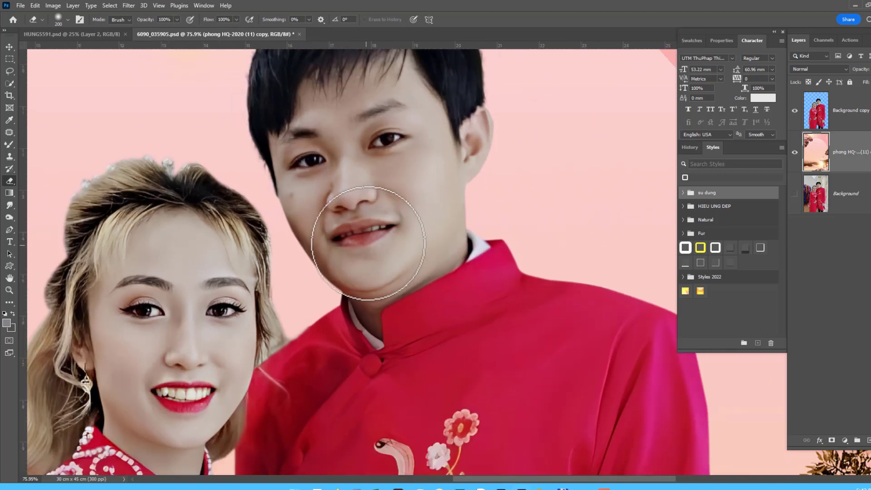
scroll(369, 165, up, 2)
mouse_move(369, 166)
mouse_down()
mouse_move(429, 378)
mouse_move(437, 172)
mouse_up()
mouse_move(410, 320)
mouse_down()
mouse_move(411, 274)
mouse_move(512, 171)
mouse_move(517, 155)
mouse_move(390, 247)
mouse_up()
drag(492, 208, 497, 228)
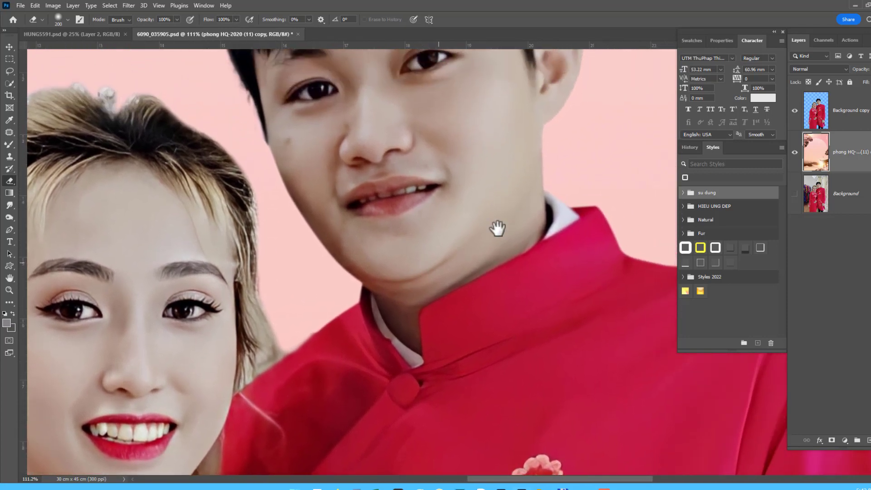
scroll(454, 218, down, 1)
scroll(424, 249, down, 1)
scroll(370, 253, down, 1)
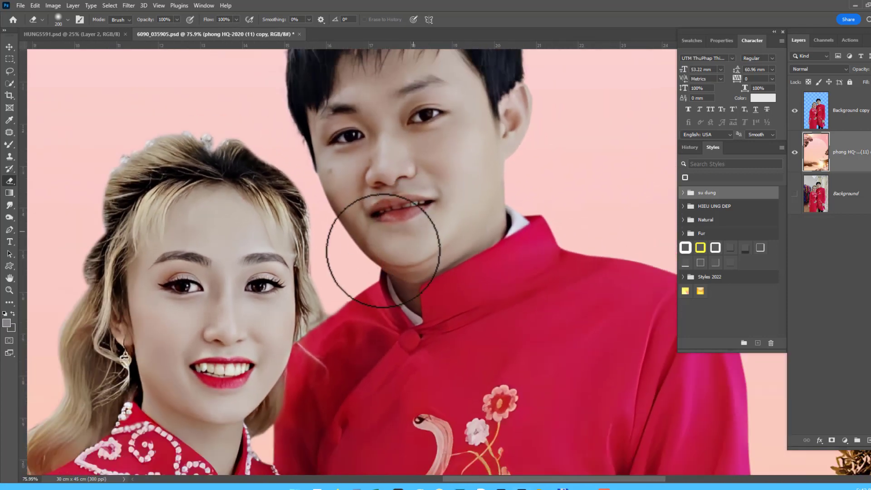
scroll(443, 256, down, 3)
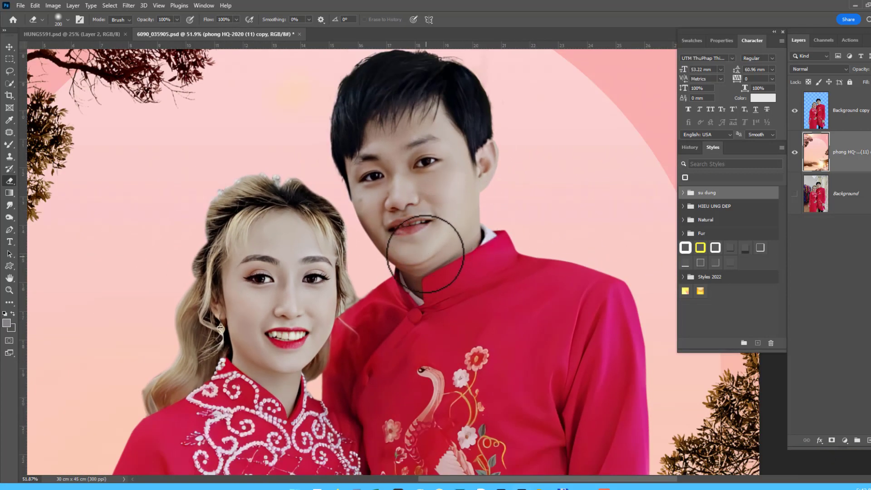
- Draw a rectangular selection around the groom's head and shoulders
key(m)
scroll(393, 221, down, 3)
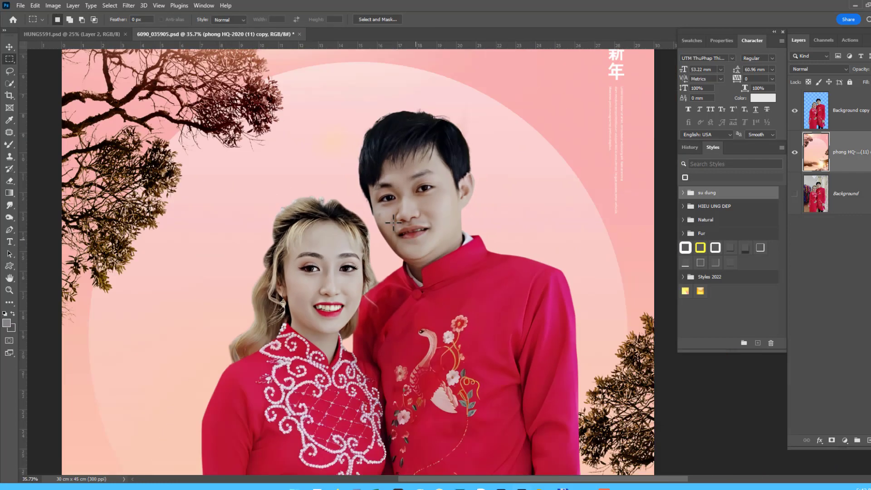
drag(295, 97, 560, 386)
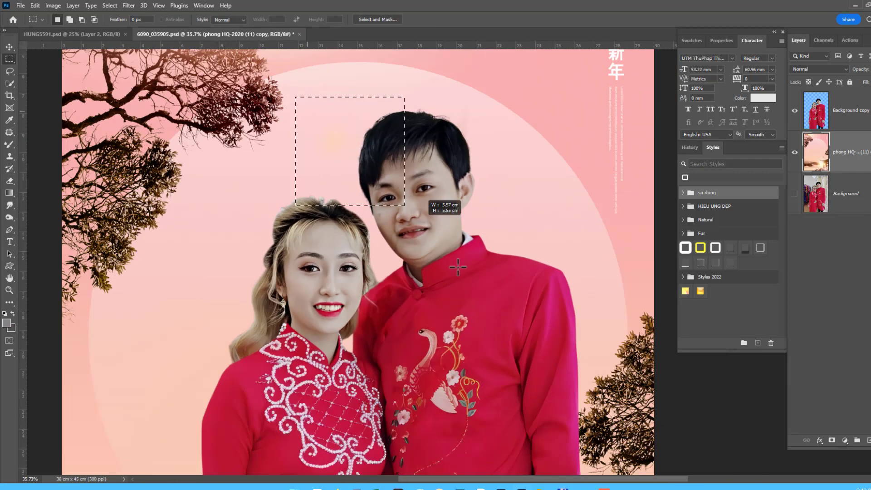
- Reshape the groom's face with Filter > Liquify and apply it
click(841, 105)
click(129, 5)
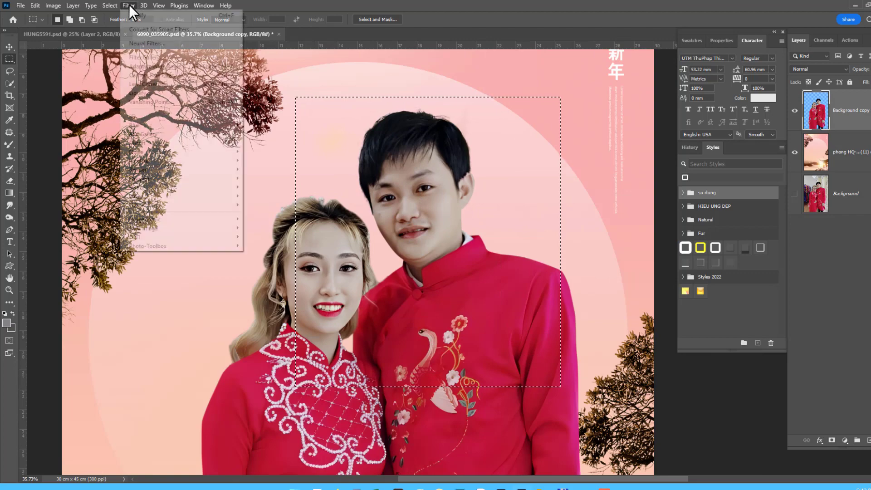
click(184, 58)
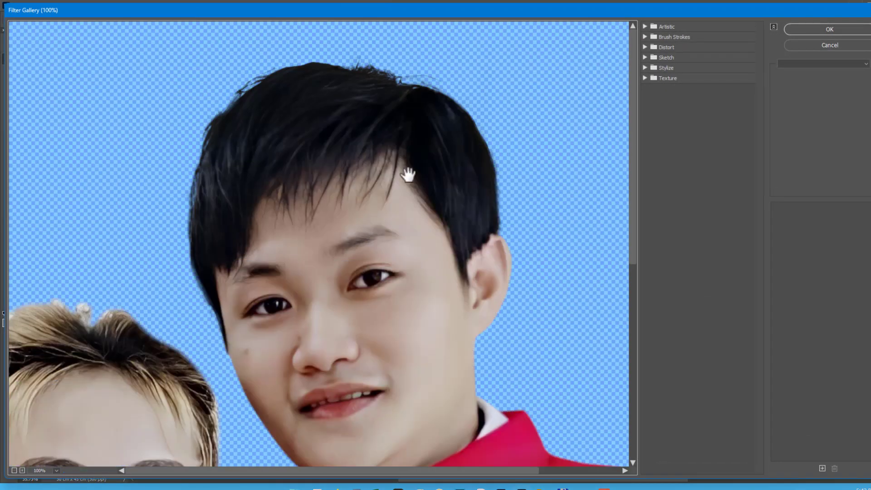
key(Escape)
click(130, 4)
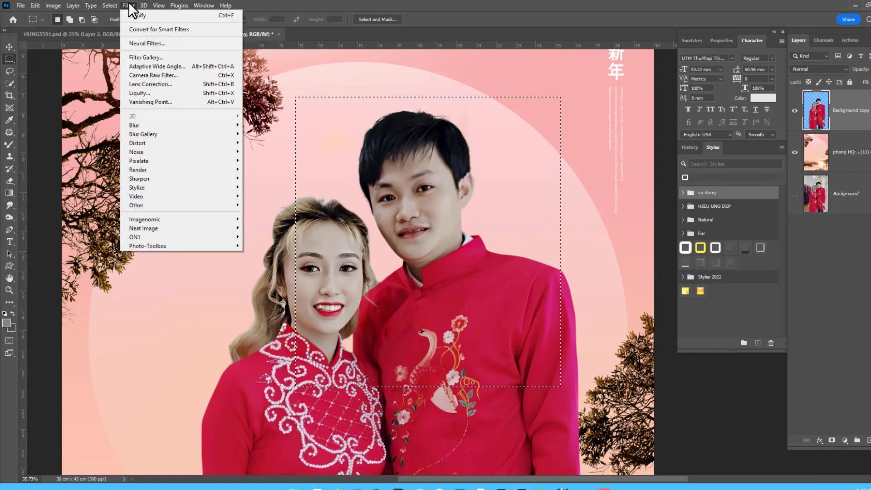
click(148, 93)
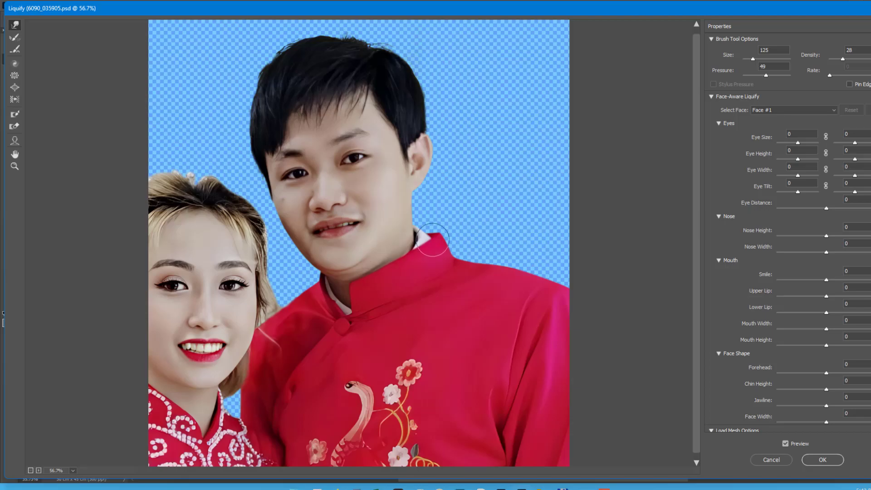
key(Return)
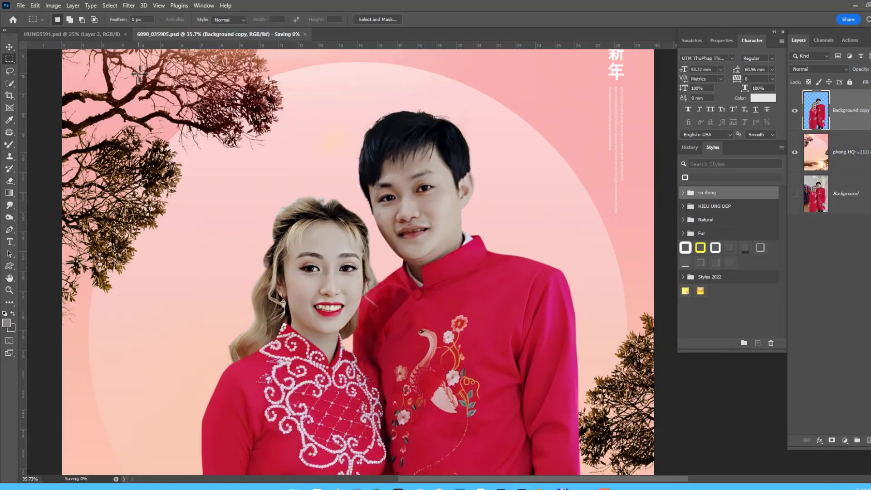
- In HUNG5591.psd, make Layer 1 active and draw an elliptical selection around the couple
click(87, 35)
scroll(389, 247, up, 5)
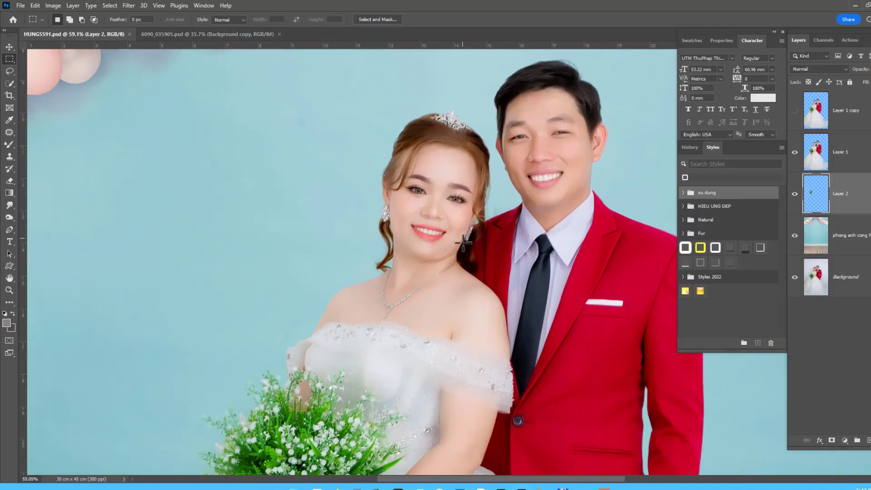
scroll(445, 223, up, 1)
scroll(440, 254, up, 1)
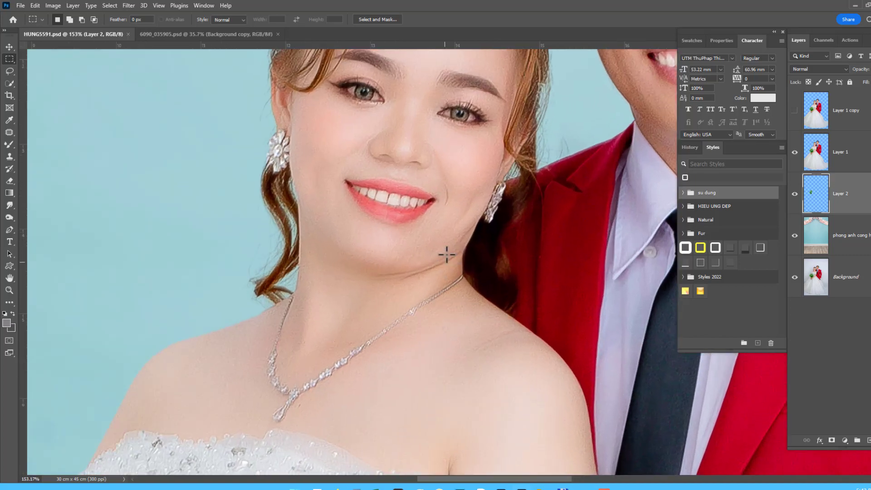
scroll(445, 253, up, 1)
scroll(459, 227, down, 3)
scroll(458, 226, down, 1)
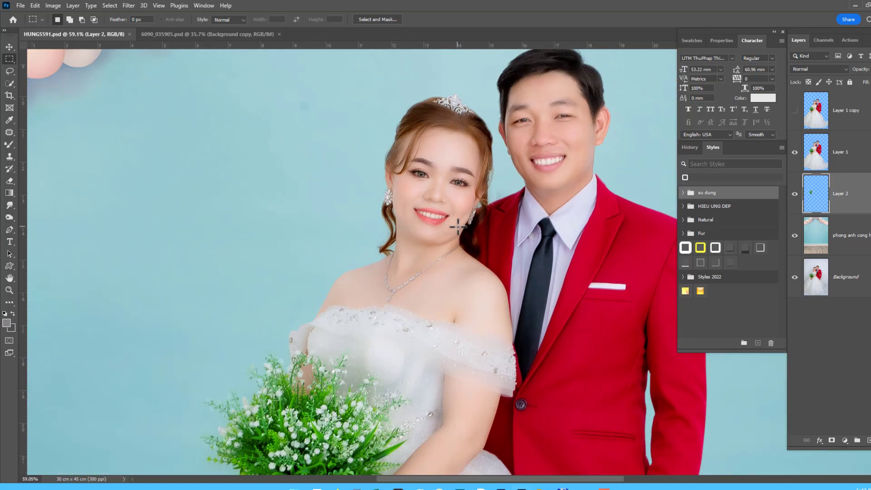
scroll(457, 225, down, 1)
scroll(540, 212, down, 1)
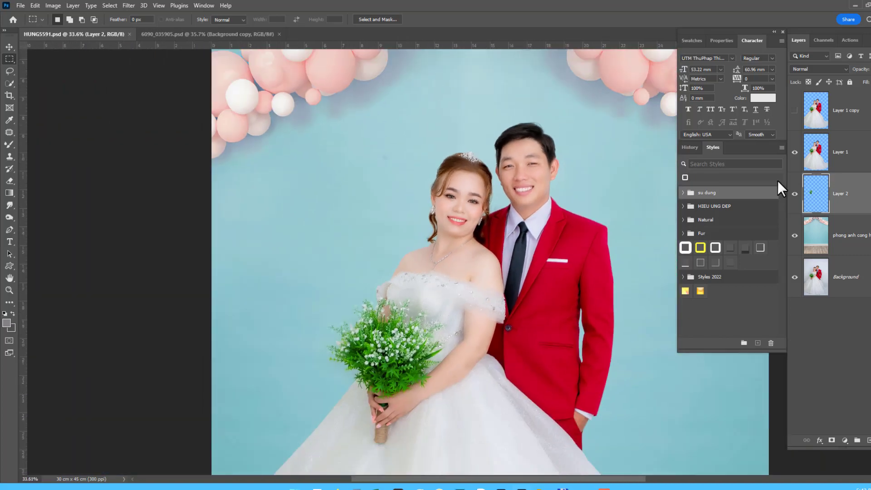
click(841, 144)
scroll(449, 224, down, 1)
mouse_move(306, 124)
mouse_down()
mouse_move(609, 403)
mouse_move(620, 433)
mouse_up()
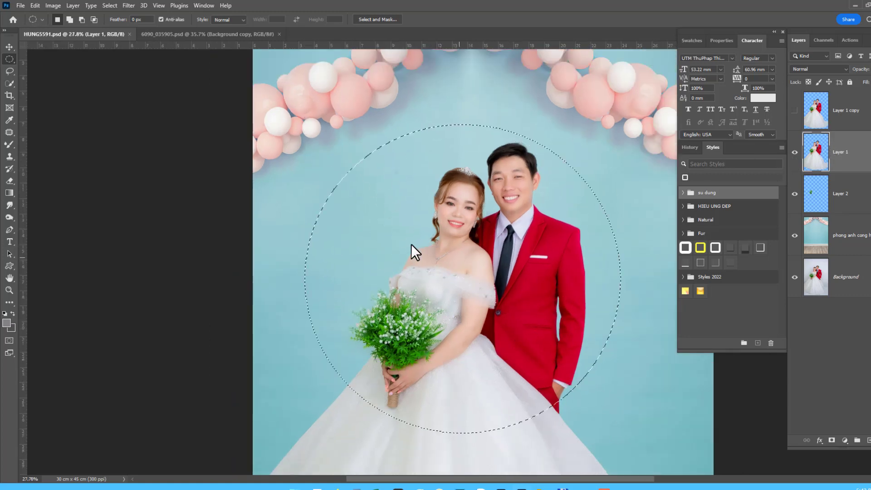
- In Liquify, pucker the bride's shoulder, arm and waist inward with varying brush sizes
key(ctrl+shift+x)
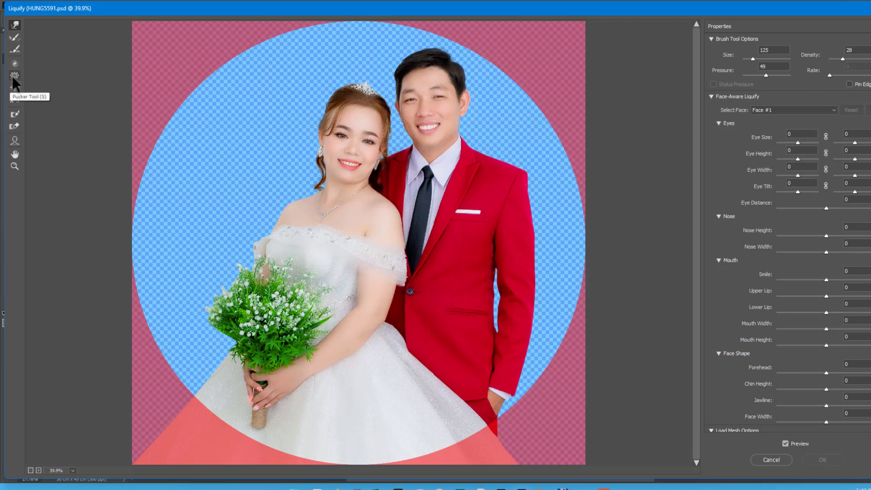
click(14, 78)
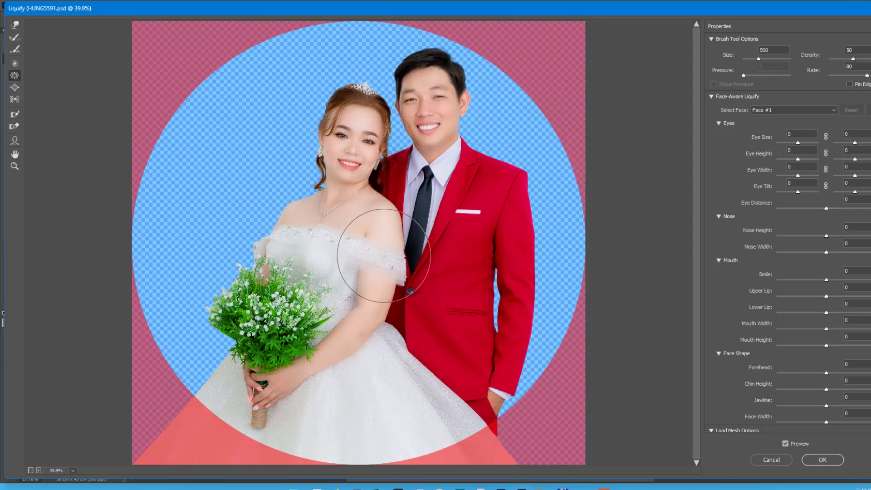
mouse_move(384, 256)
mouse_down()
mouse_move(390, 226)
mouse_move(351, 350)
mouse_up()
key(bracketleft)
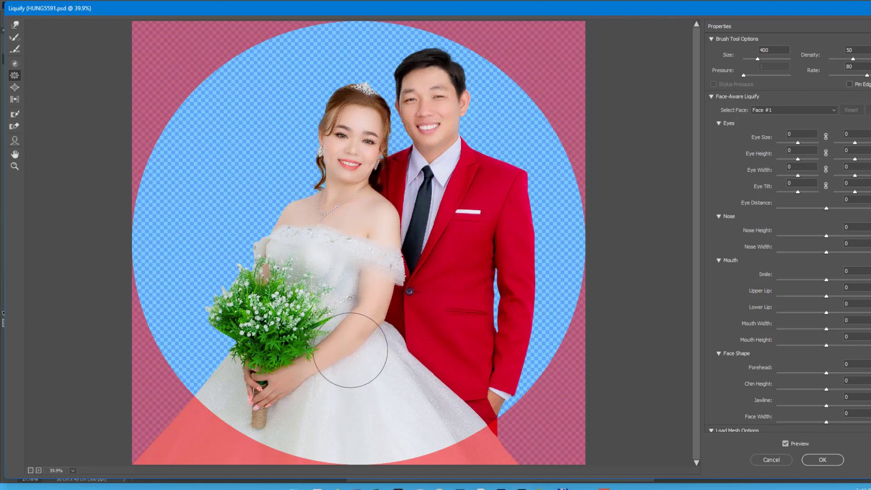
key(bracketright)
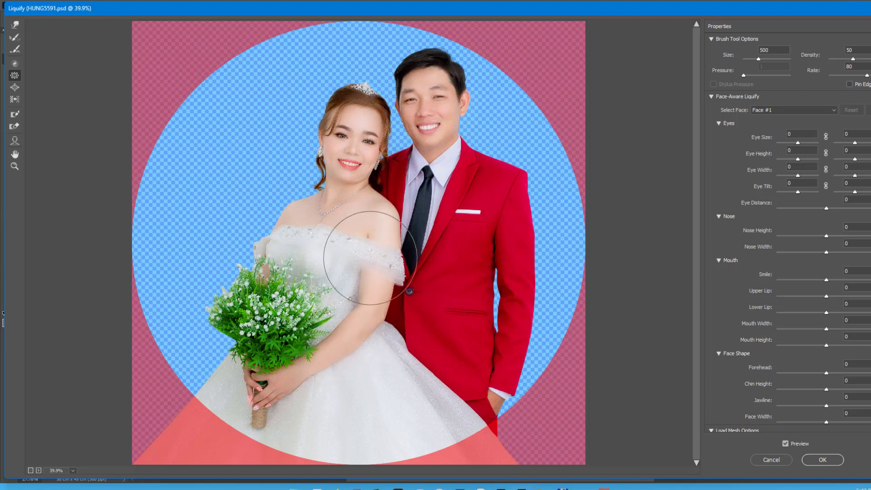
key(bracketleft)
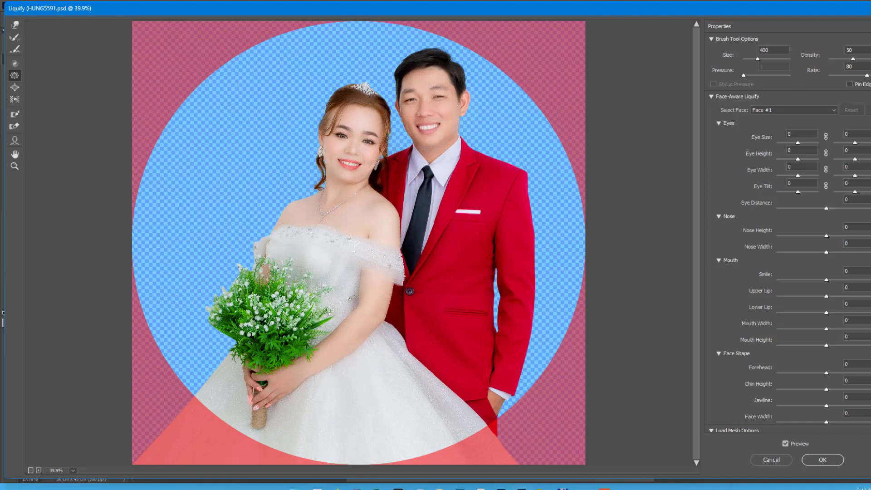
key(bracketleft)
key(bracketright)
key(bracketright)
key(bracketright)
key(bracketright)
key(bracketright)
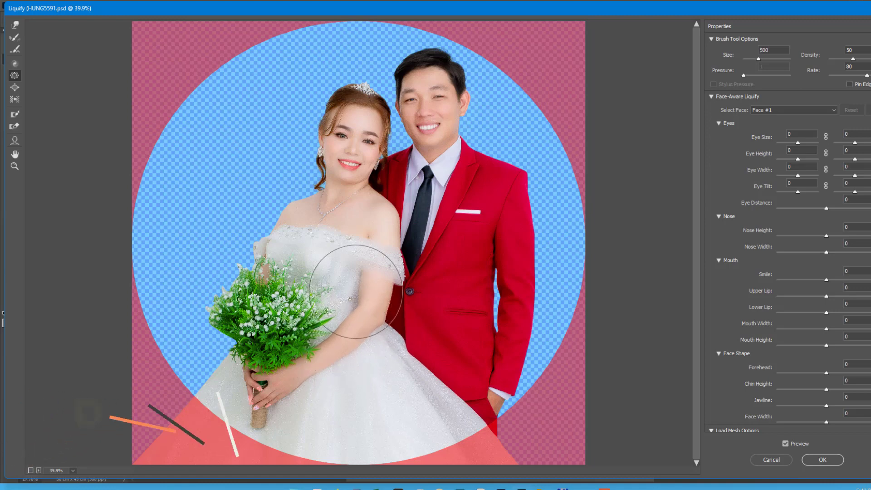
key(bracketleft)
key(bracketleft)
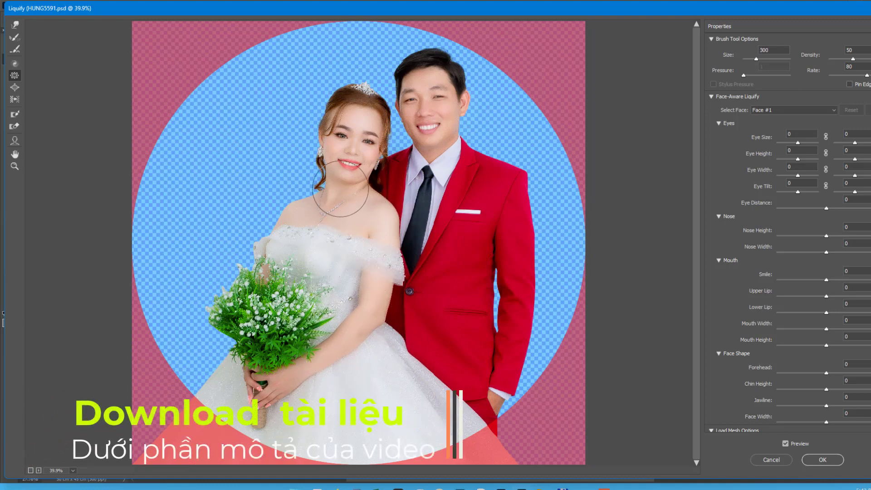
- Push the bride's arm and dress edge inward with the Forward Warp Tool and apply Liquify
click(16, 25)
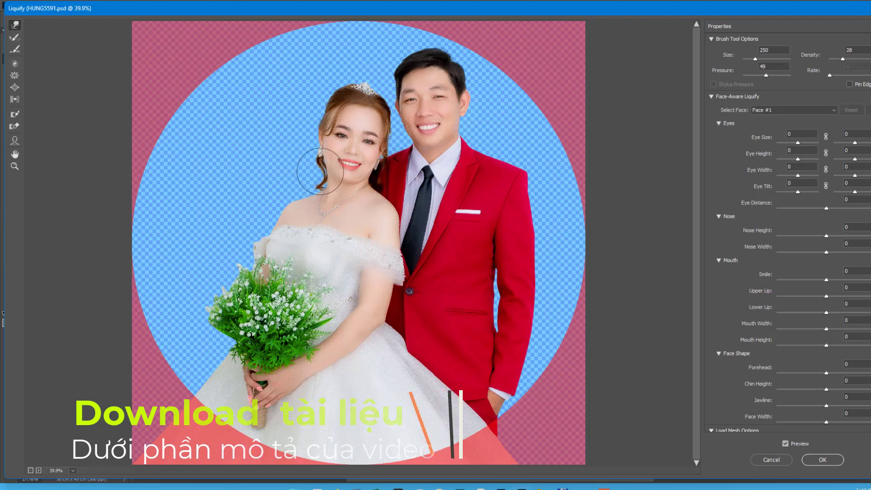
key(bracketleft)
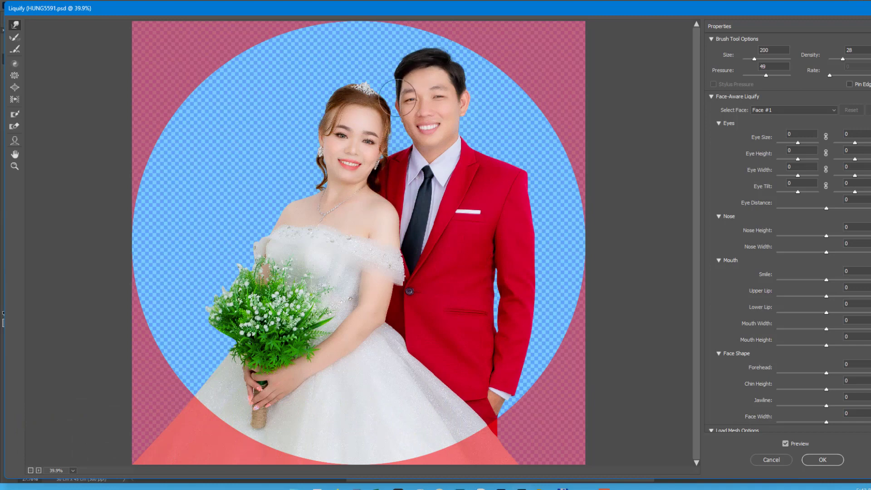
key(bracketright)
key(bracketright)
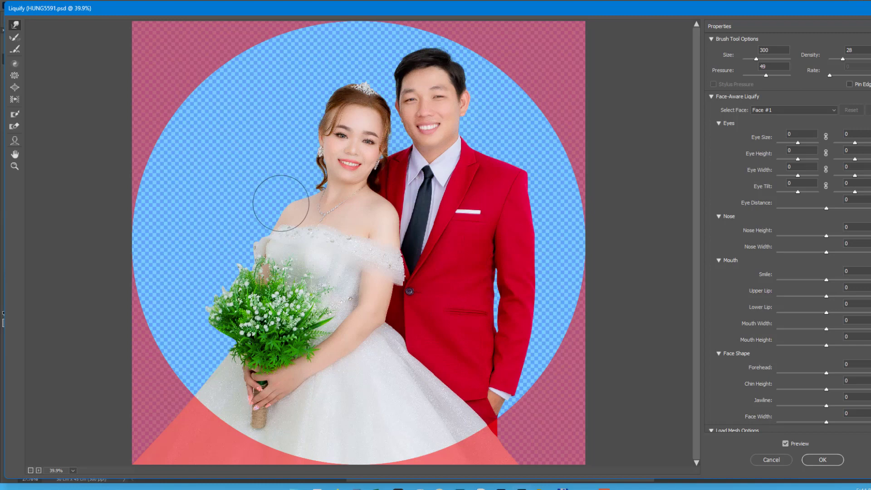
key(bracketleft)
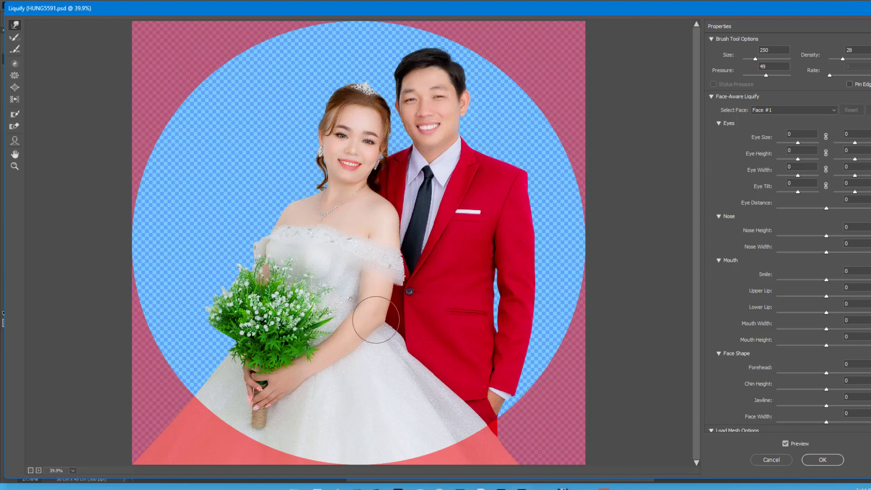
key(bracketright)
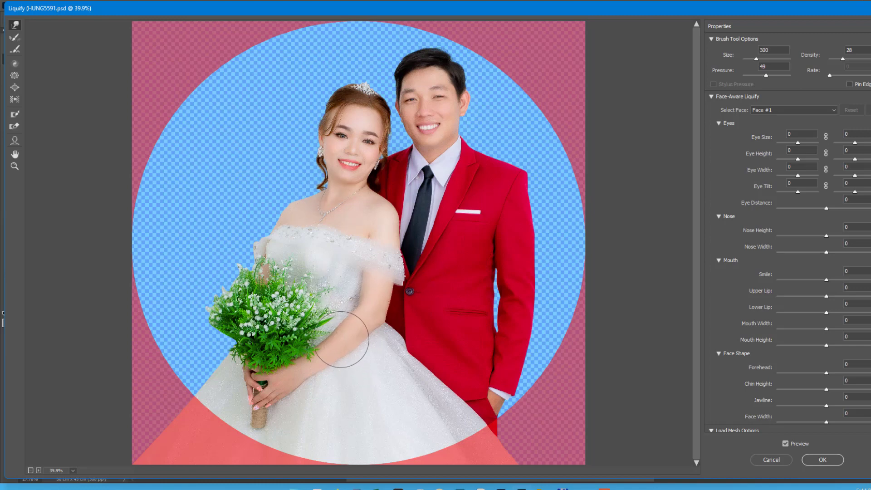
key(bracketleft)
key(bracketleft)
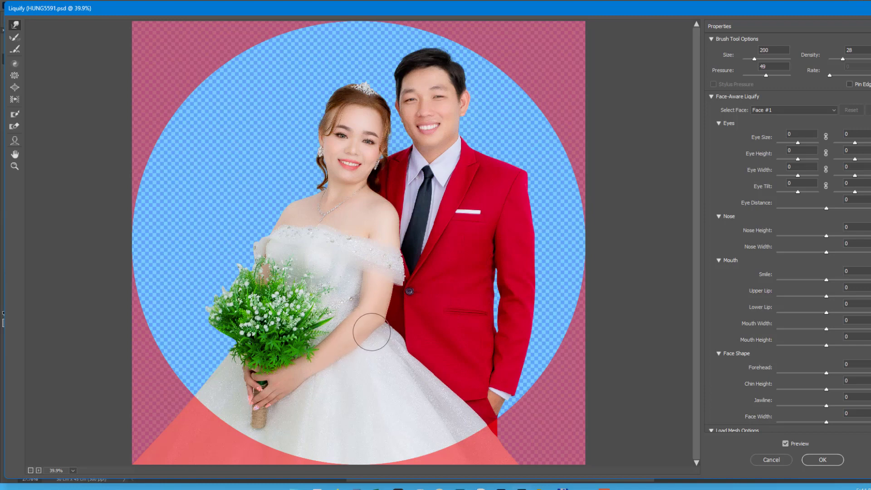
drag(372, 331, 399, 338)
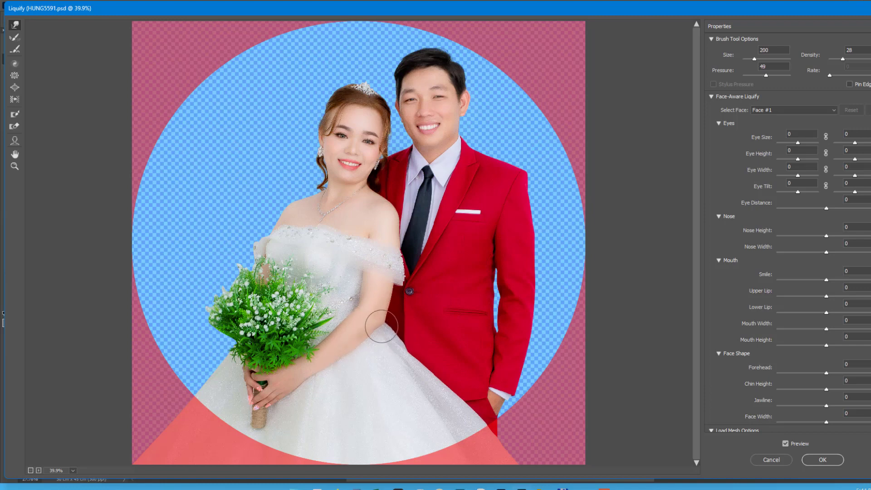
key(bracketleft)
key(Return)
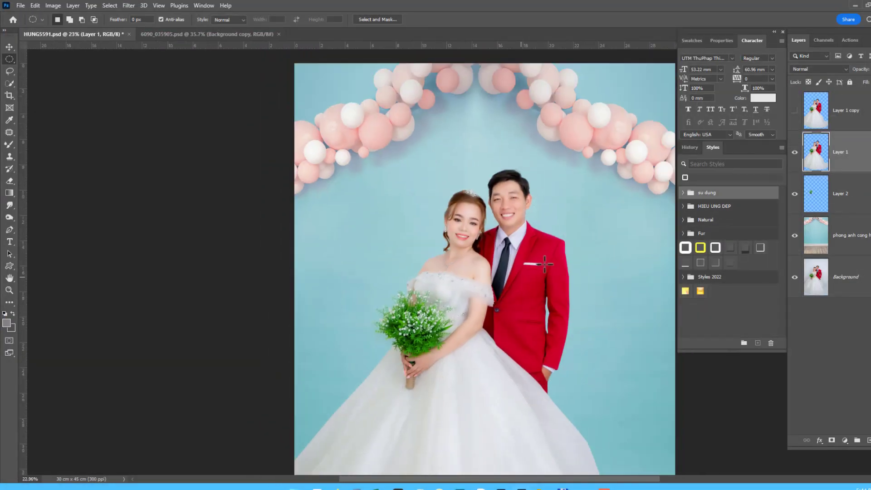
- Save the wedding photo and zoom in to inspect both faces closely
key(ctrl+s)
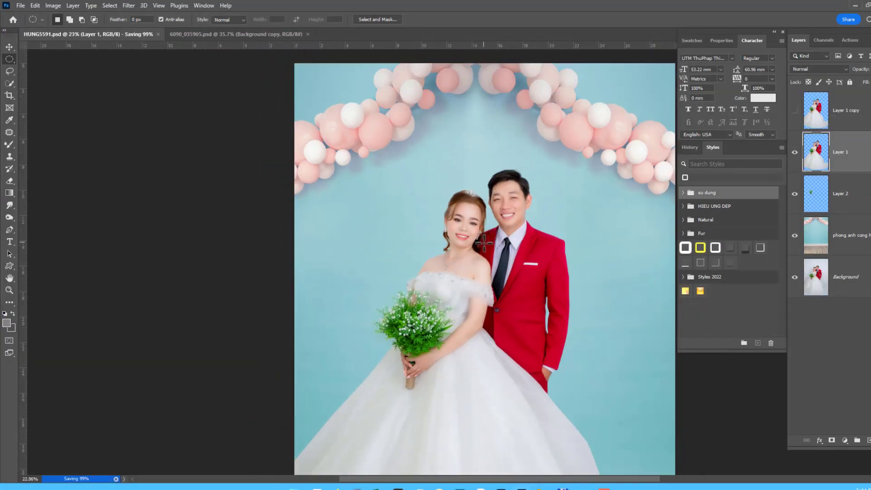
scroll(484, 244, up, 3)
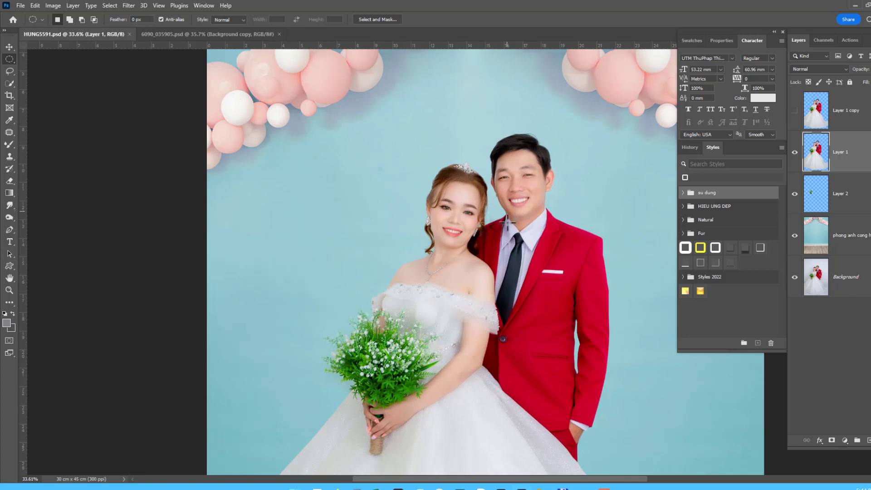
scroll(499, 227, up, 2)
scroll(439, 268, up, 5)
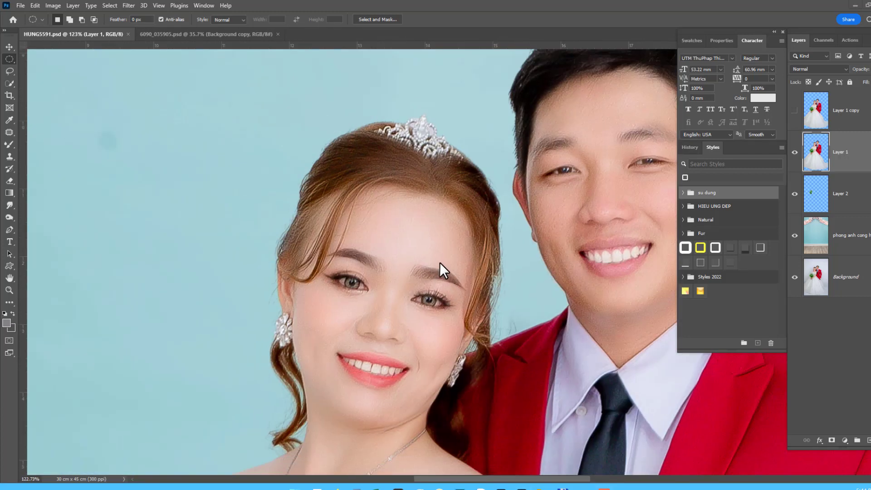
scroll(450, 250, up, 2)
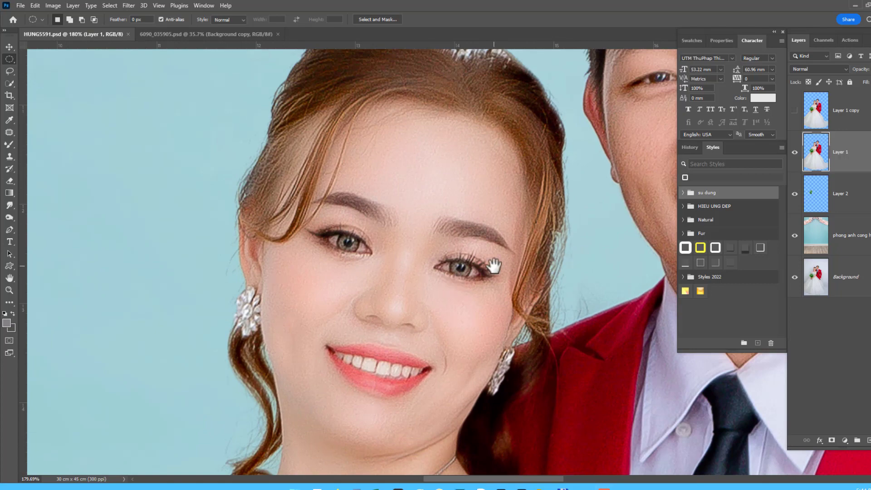
drag(498, 262, 193, 413)
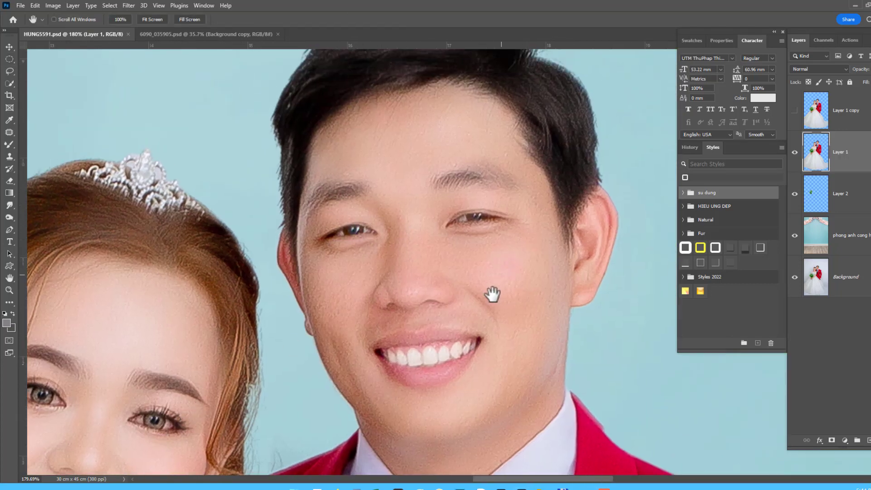
scroll(484, 254, down, 3)
scroll(485, 256, down, 2)
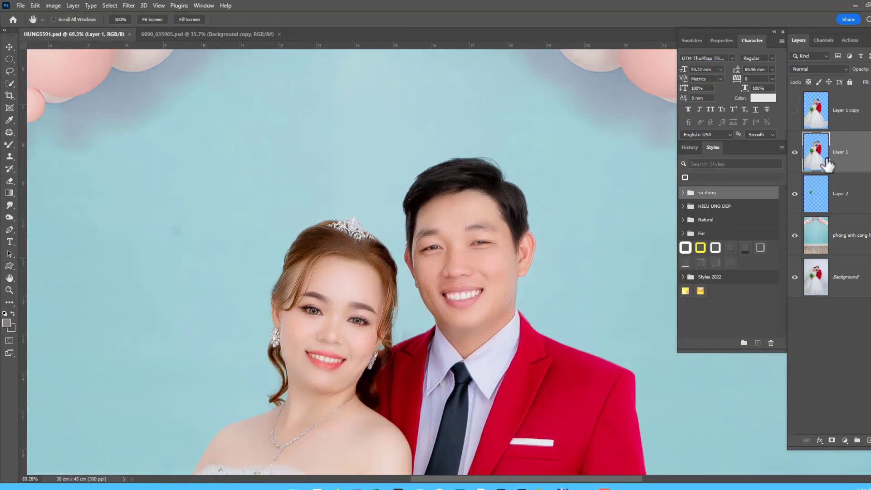
- Draw an elliptical marquee selection around the groom's head
key(m)
scroll(472, 241, down, 1)
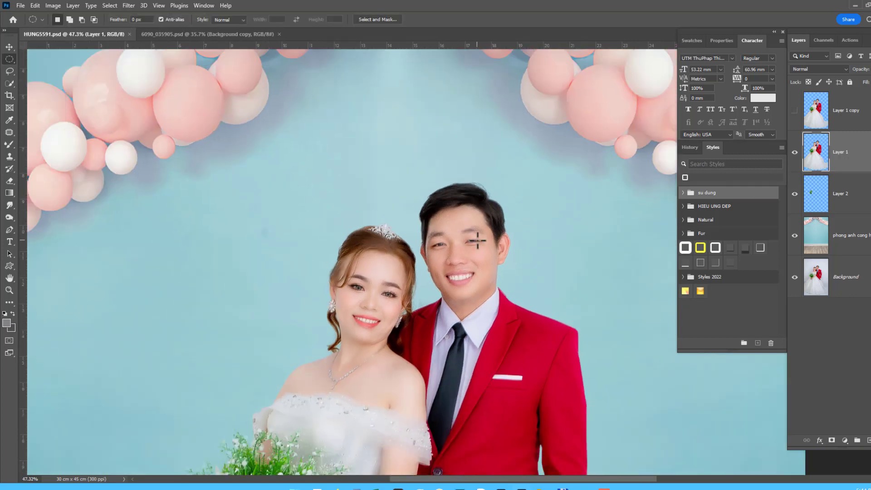
scroll(413, 261, up, 1)
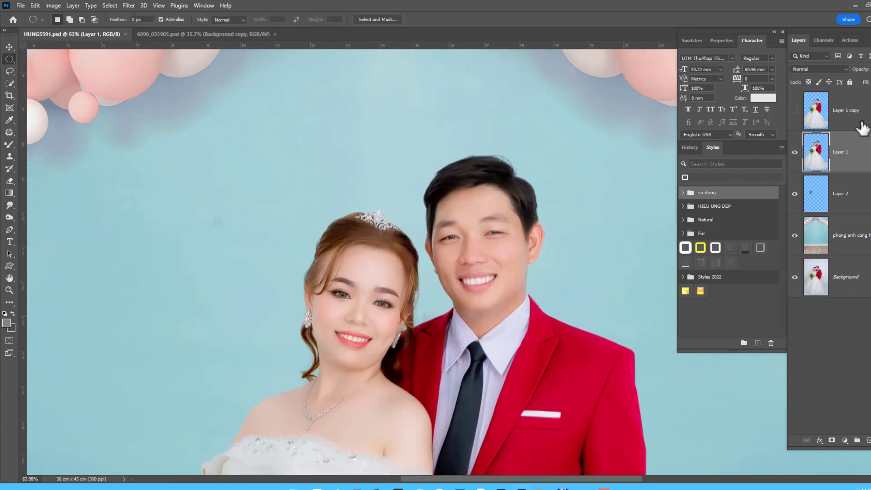
drag(418, 135, 585, 370)
- In Liquify, raise the groom's right eye height to 26, touch up with Forward Warp, and apply
key(ctrl+shift+x)
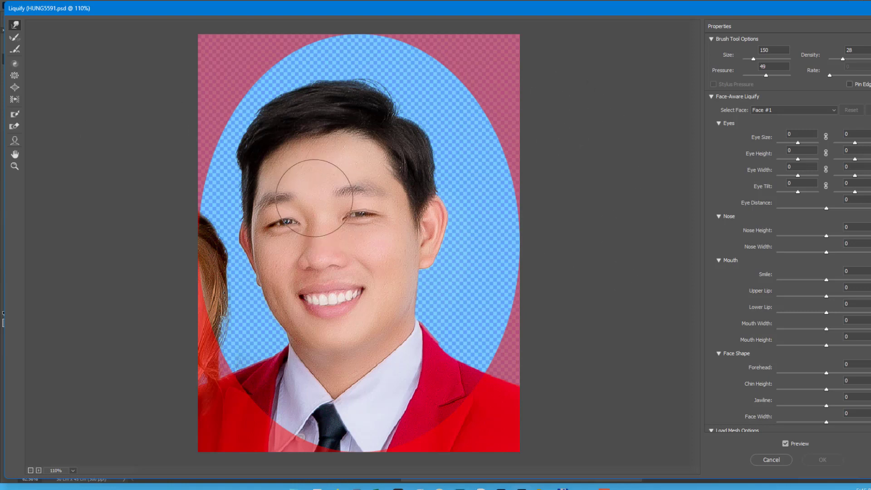
key(a)
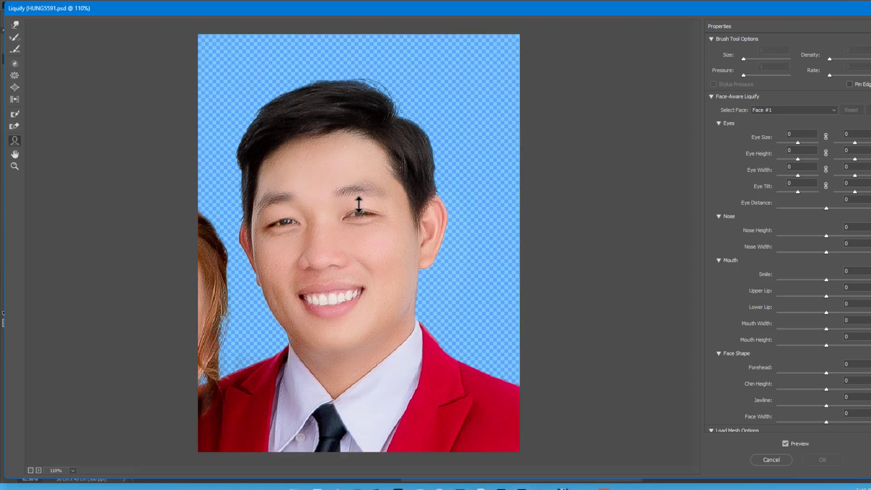
drag(358, 205, 358, 200)
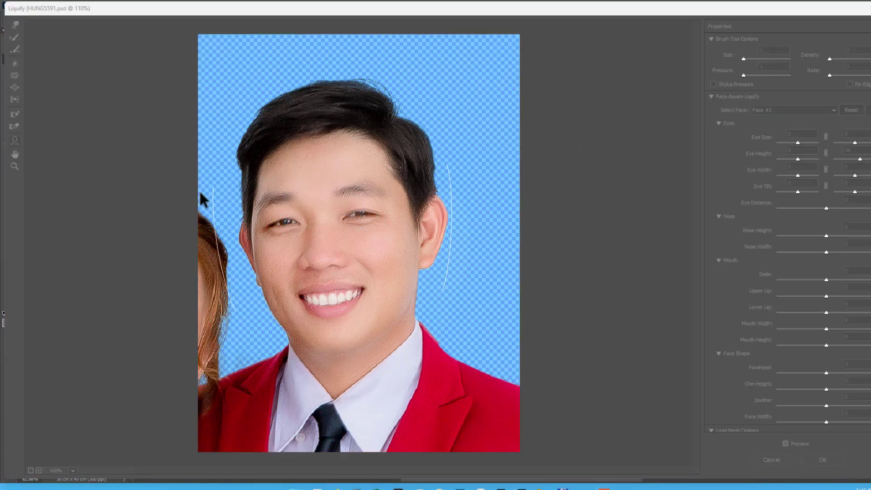
key(ctrl+plus)
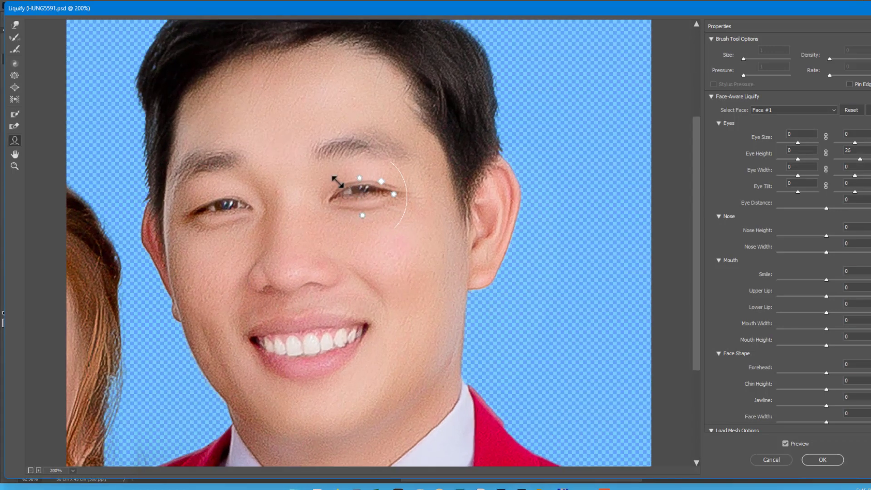
scroll(343, 186, up, 1)
key(w)
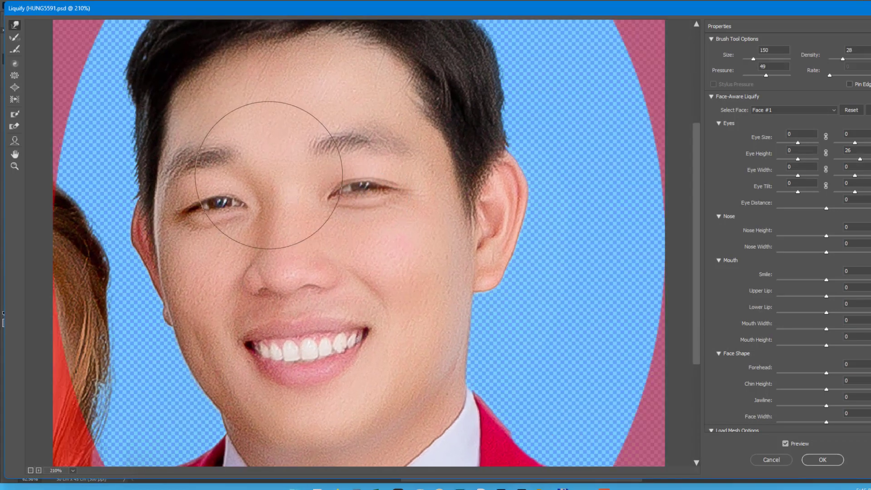
key(bracketleft)
key(bracketleft)
key(bracketleft)
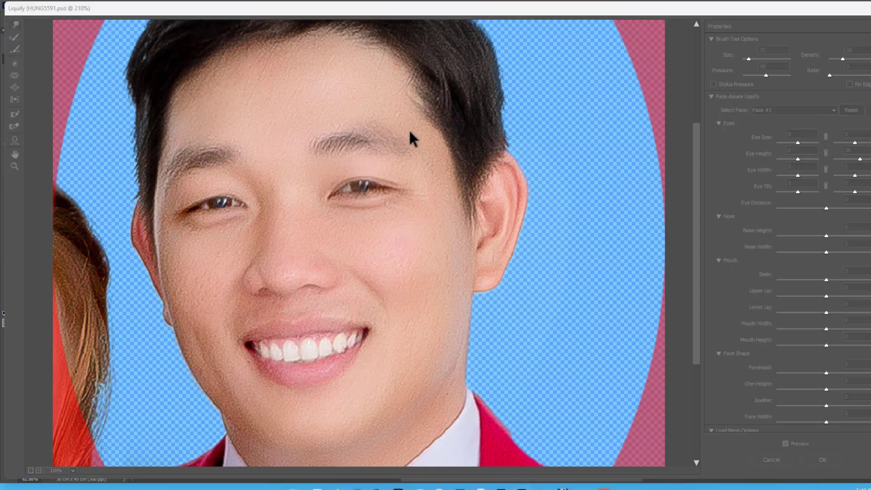
key(Return)
scroll(502, 228, up, 5)
scroll(476, 233, up, 3)
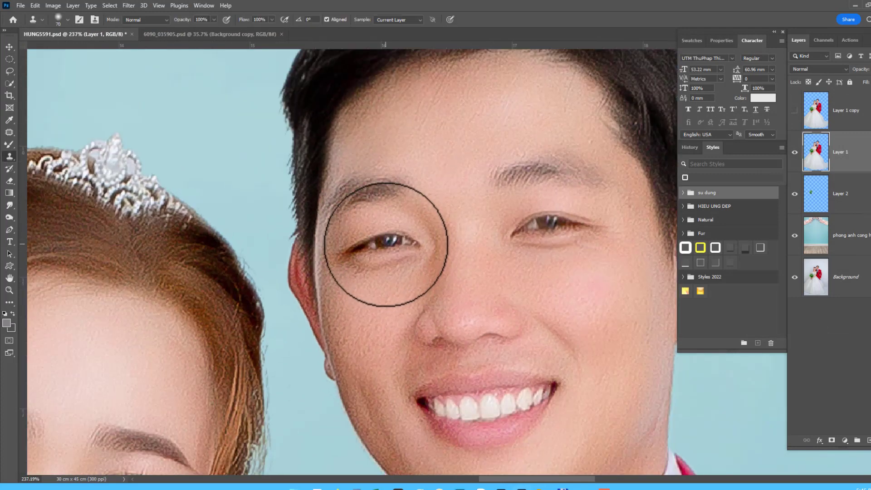
- Outline the groom's left eye with the Patch tool and feather the selection by 5 pixels
key(bracketleft)
key(bracketleft)
key(bracketleft)
key(bracketleft)
key(bracketleft)
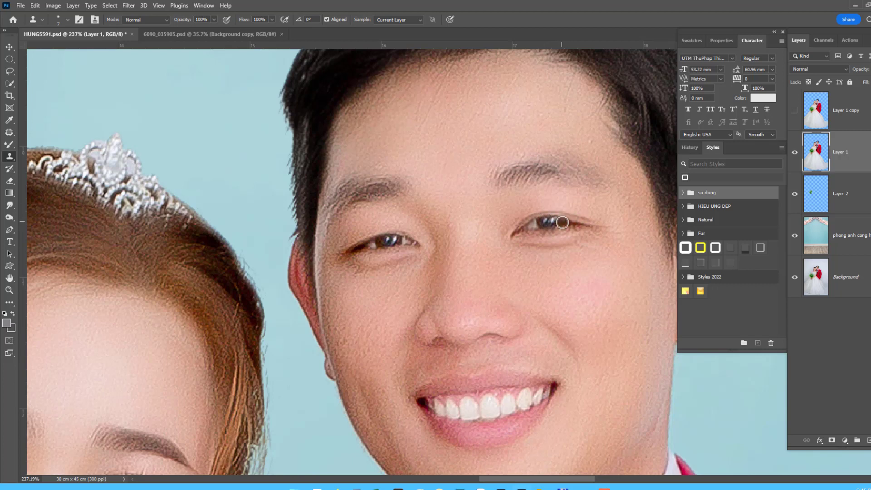
scroll(367, 262, up, 2)
key(j)
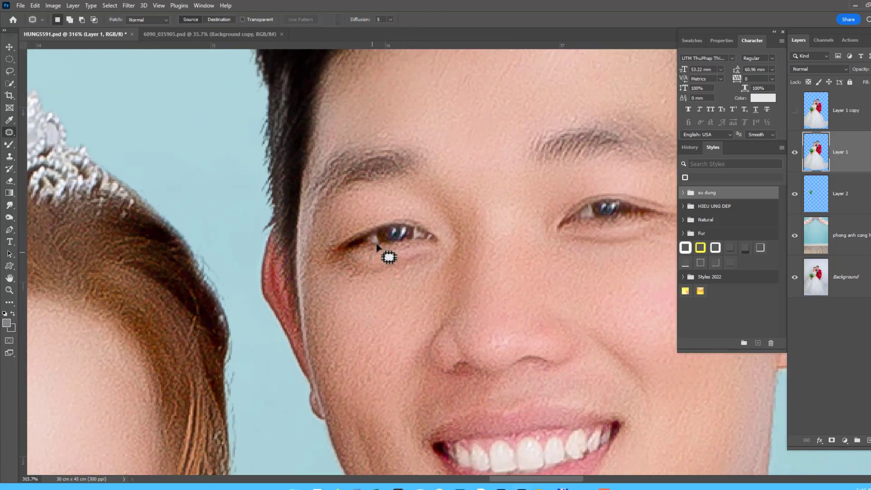
drag(372, 250, 373, 248)
key(shift+F6)
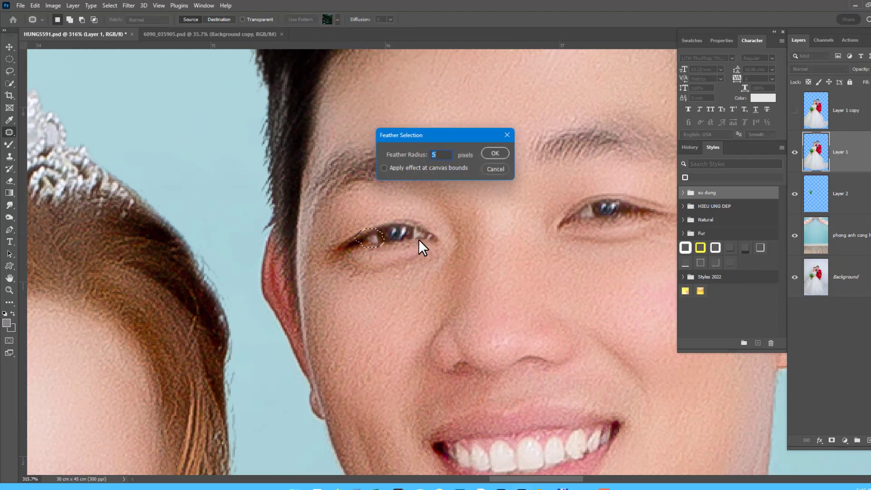
key(Return)
- Copy the feathered eye to a new layer, move it over the right eye, and flip it horizontally
key(ctrl+j)
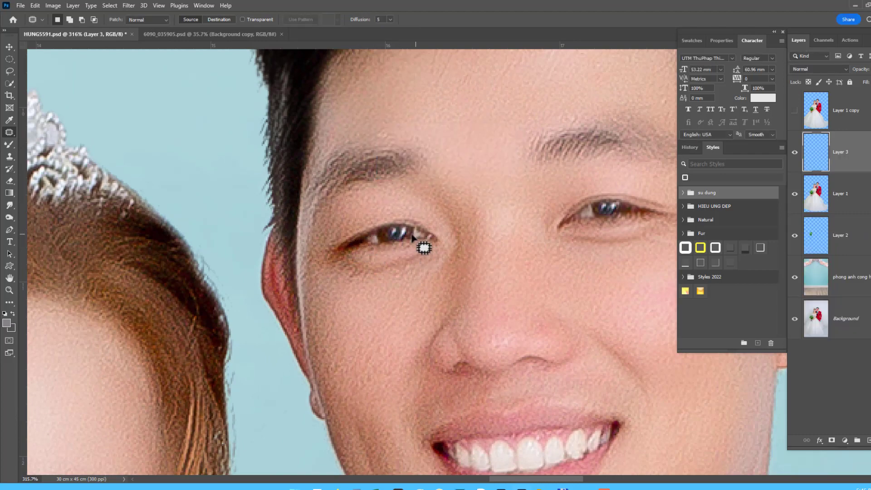
key(Tab)
mouse_move(360, 225)
mouse_down()
mouse_move(621, 194)
mouse_move(669, 162)
mouse_up()
key(ctrl+t)
right_click(625, 196)
click(648, 369)
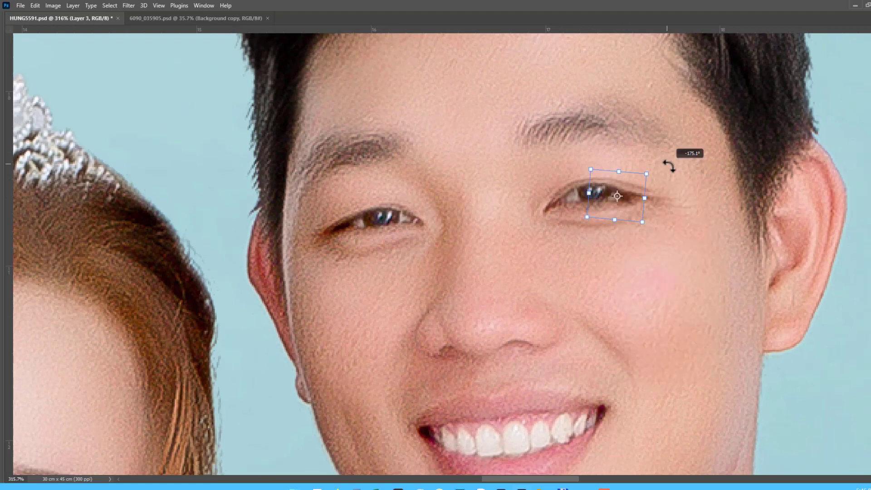
key(Return)
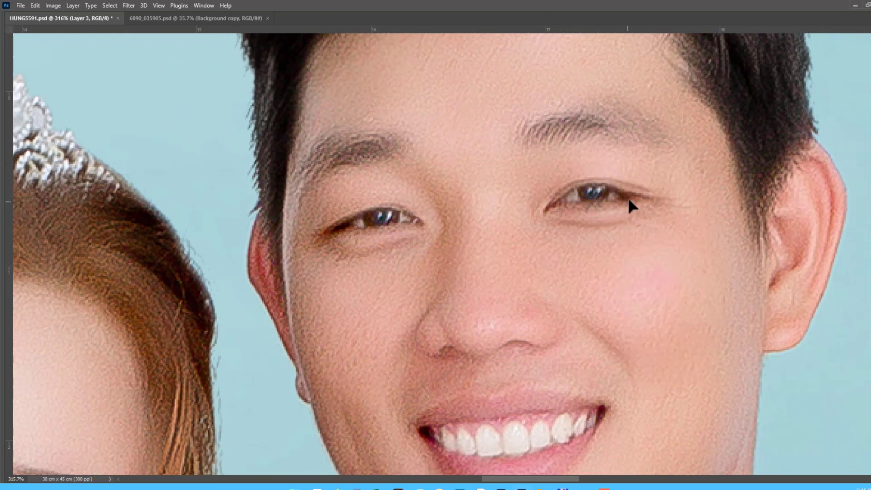
- Tilt and nudge the mirrored eye into place, then blend its edges with a small soft eraser
drag(628, 198, 630, 200)
drag(678, 174, 676, 170)
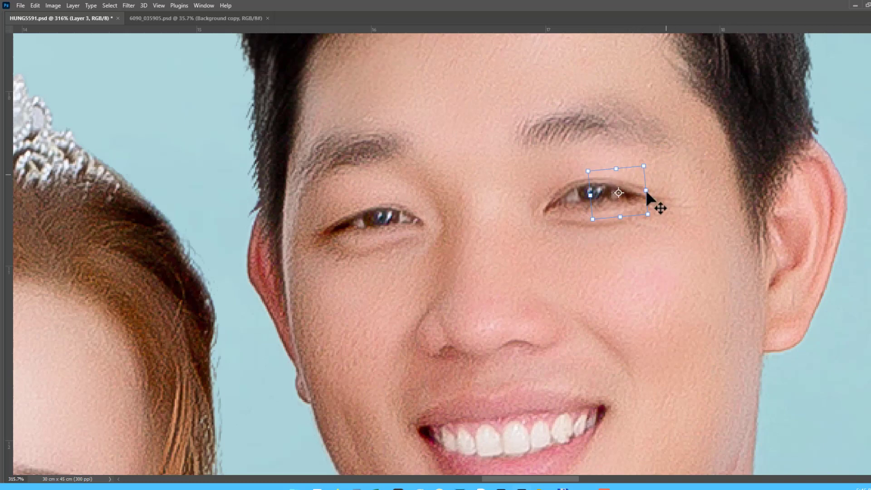
key(Return)
drag(641, 197, 641, 197)
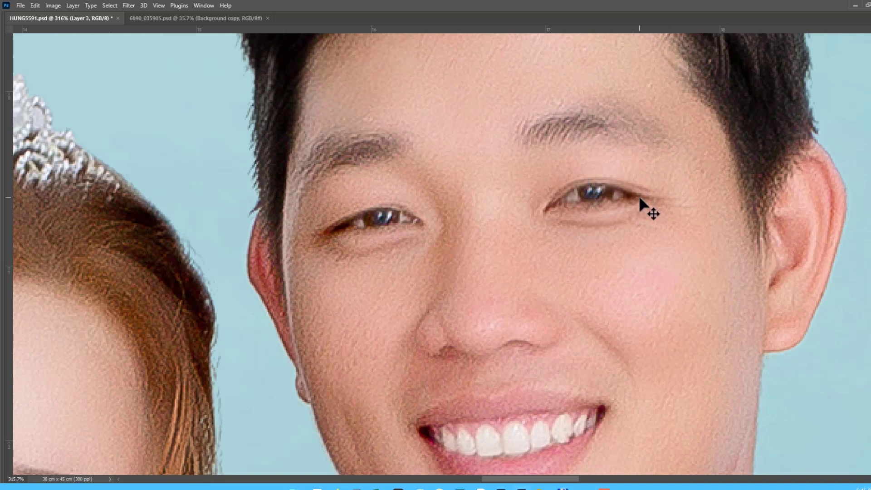
key(b)
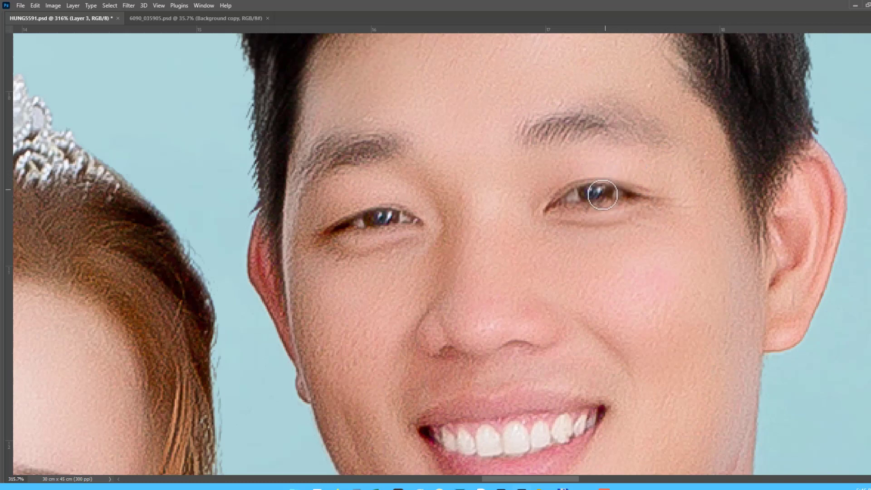
key(bracketright)
key(bracketright)
key(bracketright)
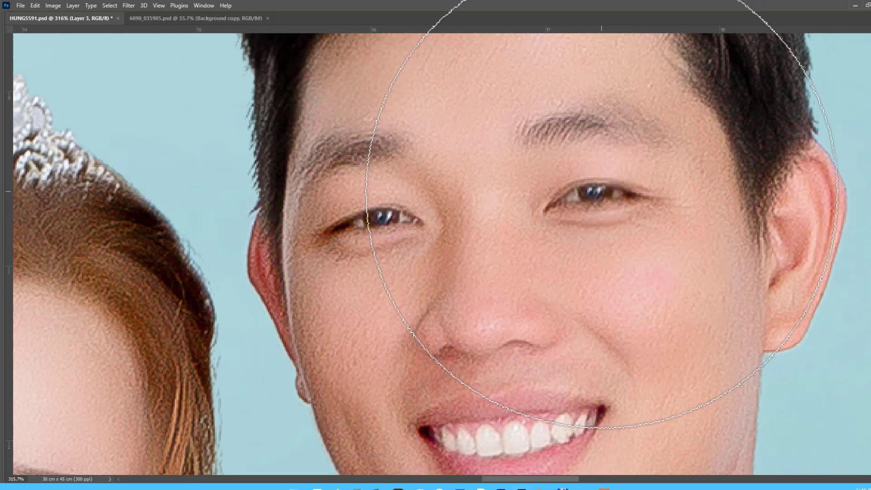
key(bracketleft)
key(bracketleft)
key(bracketleft)
key(bracketleft)
key(bracketleft)
key(bracketleft)
key(bracketleft)
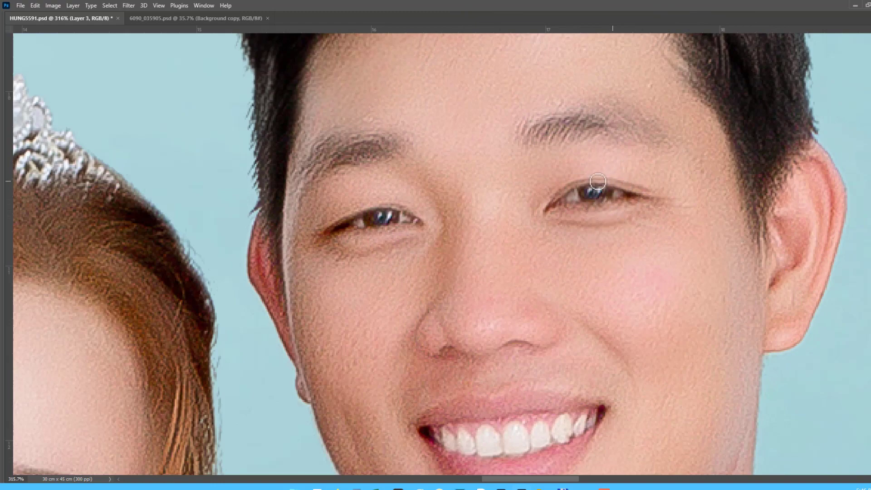
scroll(625, 181, down, 3)
scroll(614, 175, down, 2)
- Restore the panels, finalize the eye copy, and inspect the bride's face up close
key(Tab)
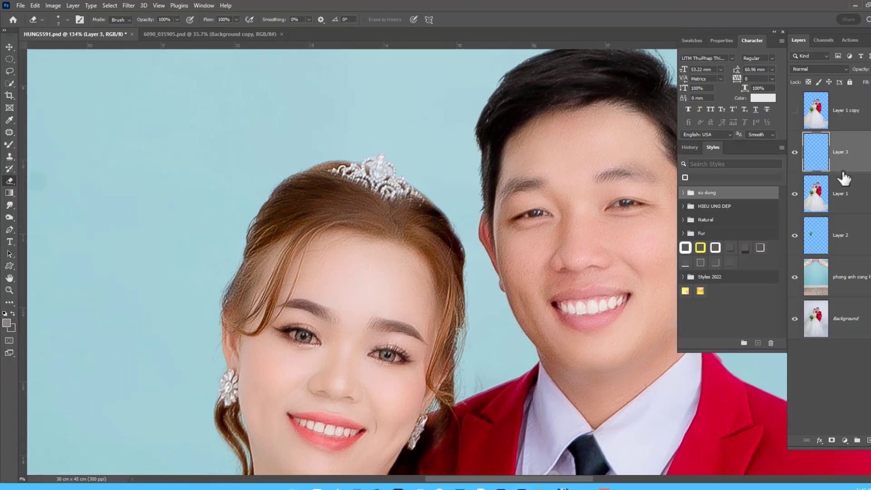
key(Delete)
scroll(482, 220, down, 1)
scroll(539, 219, down, 2)
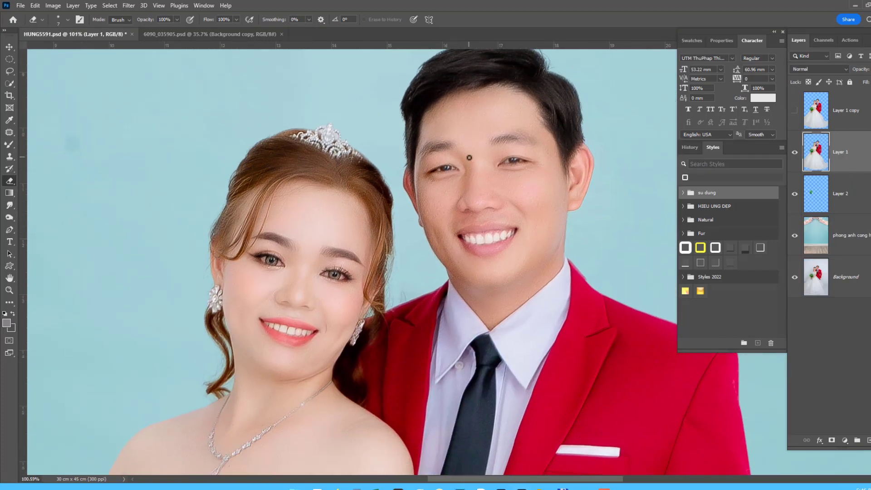
scroll(402, 247, up, 2)
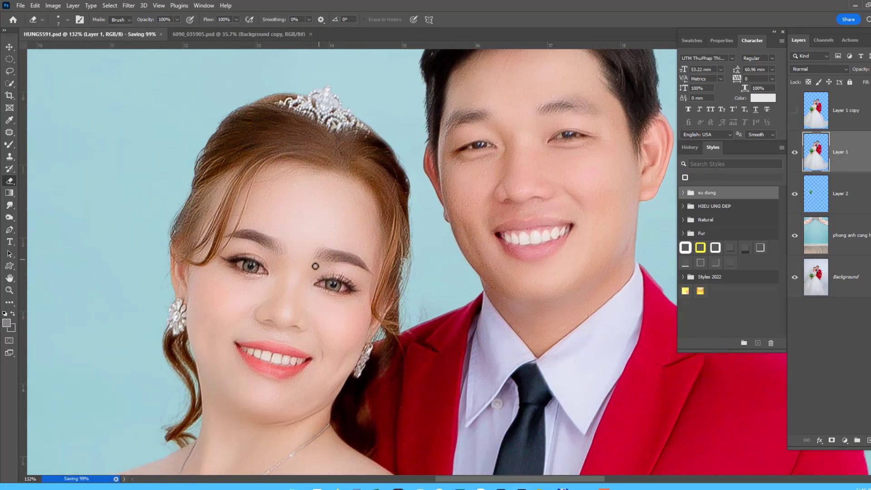
scroll(515, 222, up, 1)
drag(515, 223, 576, 187)
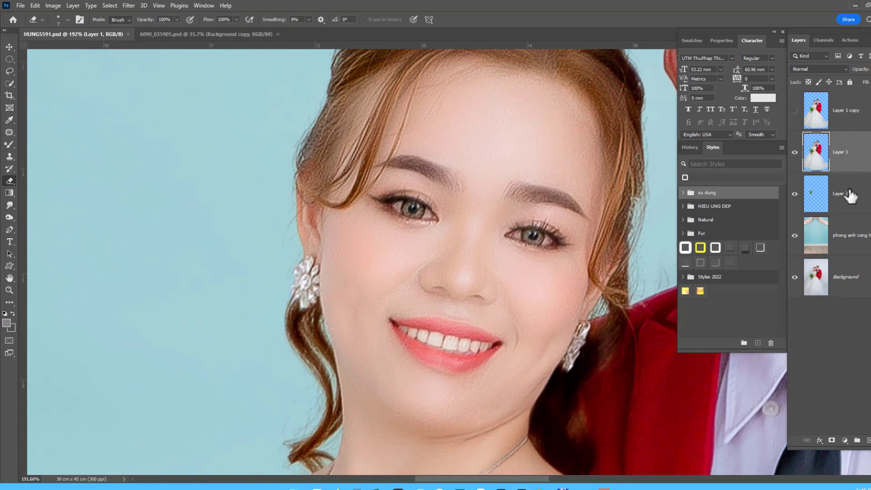
scroll(515, 243, up, 2)
scroll(558, 208, up, 1)
scroll(402, 179, down, 1)
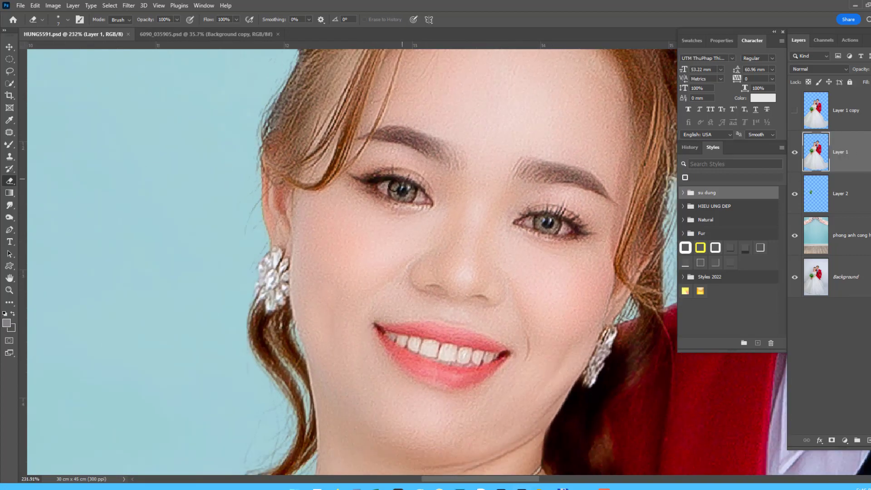
- Run the face-smoothing action from the Actions panel to create Group 1 with a mask
click(850, 41)
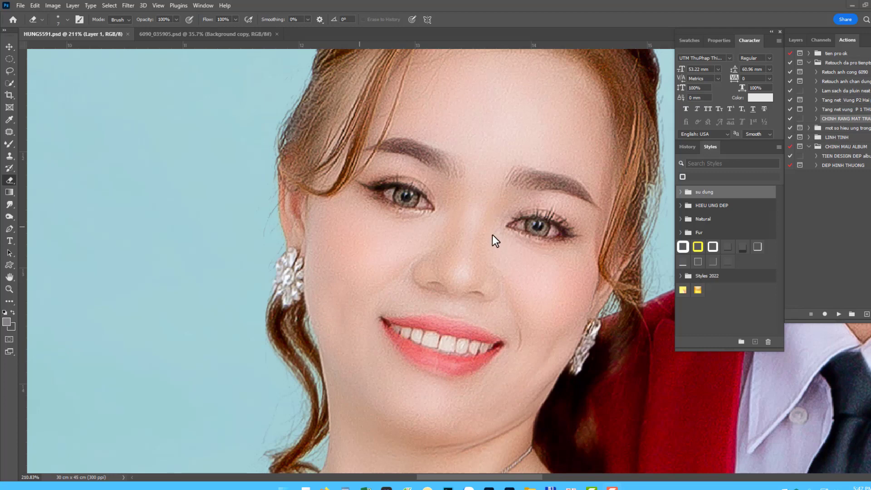
scroll(494, 234, down, 2)
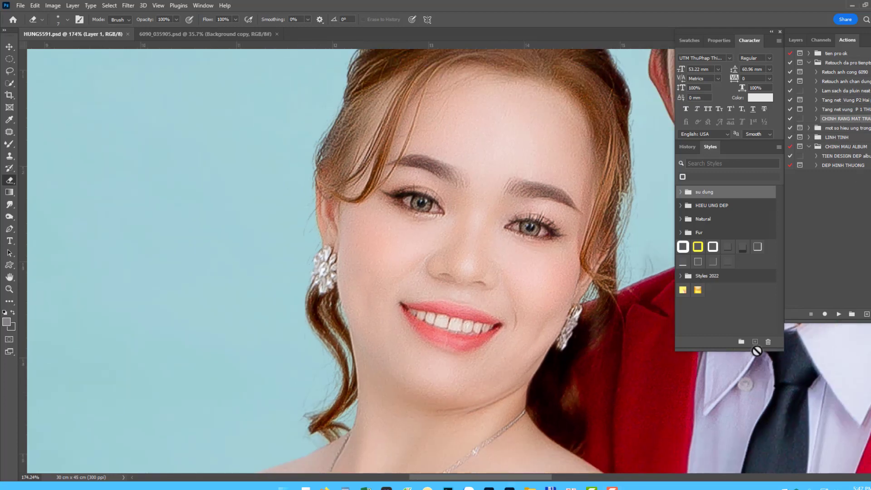
scroll(530, 237, down, 1)
drag(568, 233, 427, 251)
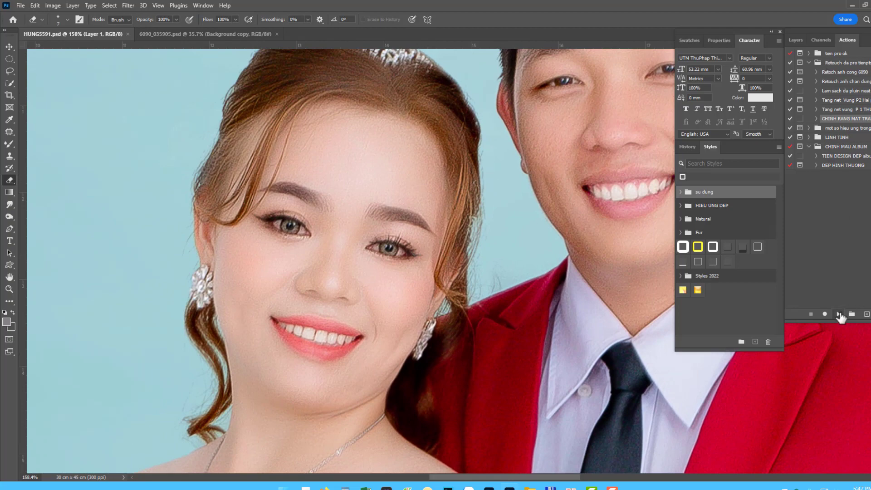
click(839, 315)
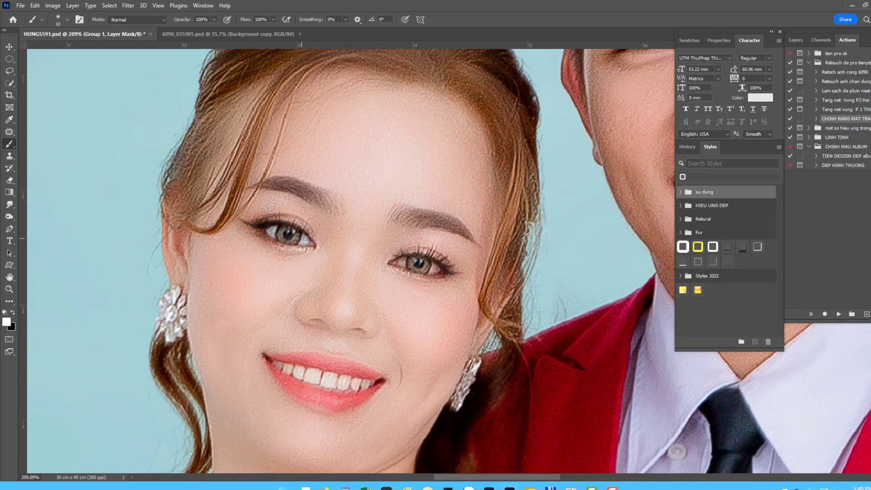
- Switch from the Actions panel back to the Layers list showing Group 1 and its mask
click(796, 39)
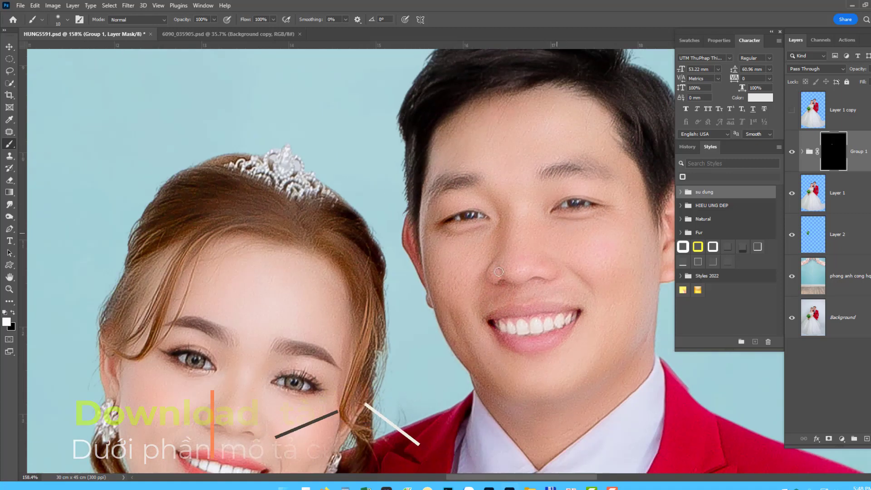
- Zoom out and toggle Layer 1 copy's visibility to compare before and after
scroll(590, 198, down, 3)
drag(367, 321, 455, 144)
scroll(456, 144, down, 2)
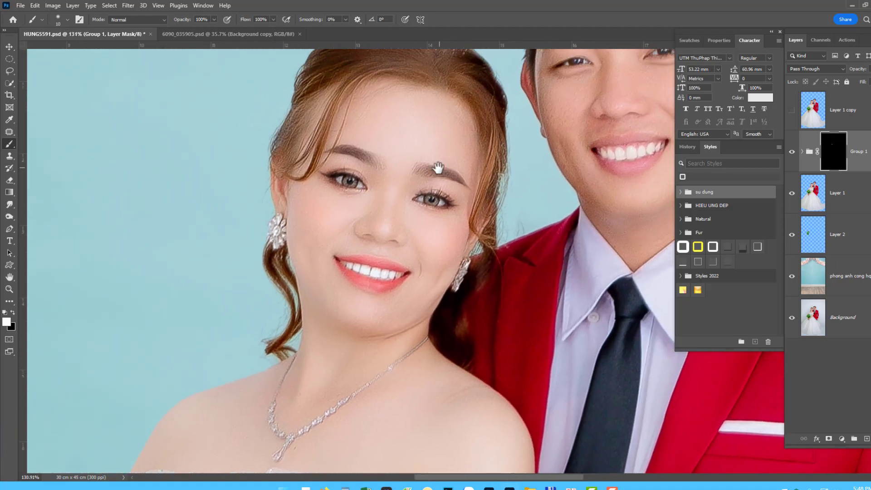
scroll(455, 144, down, 2)
scroll(455, 144, down, 2)
scroll(375, 238, down, 1)
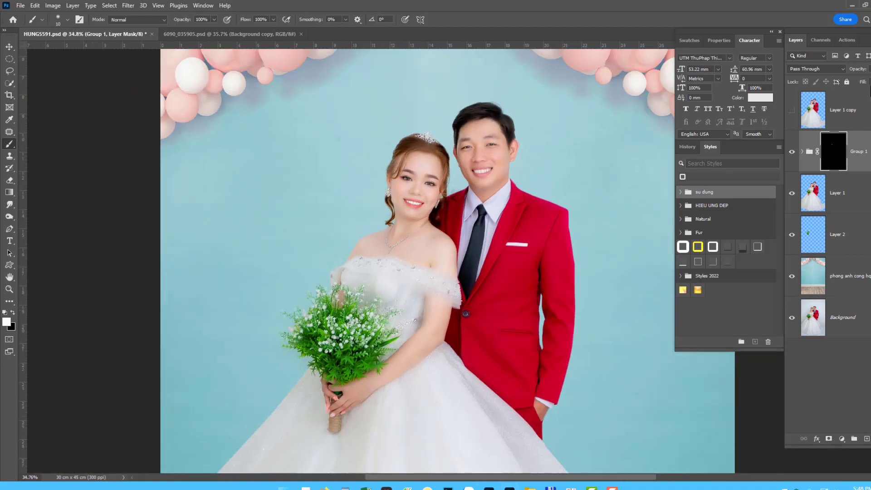
click(792, 111)
click(793, 110)
click(793, 110)
- Save the document and select the Mixer Brush at Wet 100%, Load 75%, Mix 90%
scroll(535, 143, down, 2)
scroll(529, 120, down, 1)
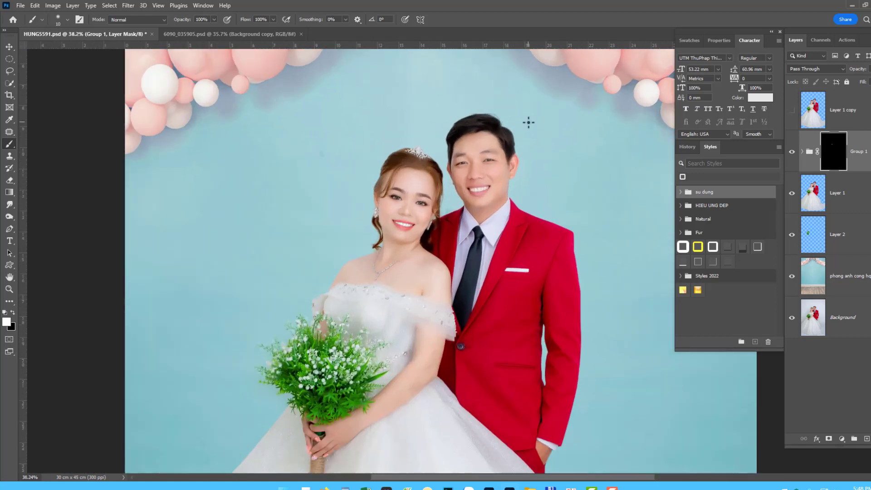
scroll(528, 120, down, 1)
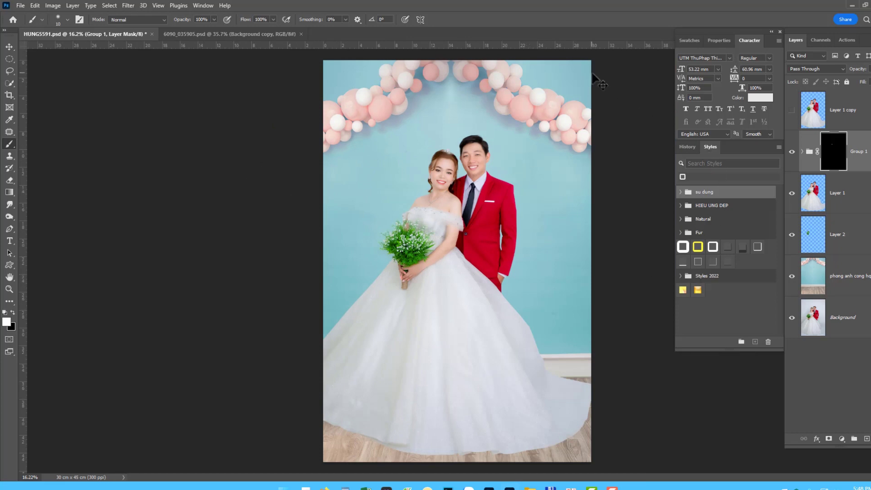
key(ctrl+s)
scroll(520, 148, up, 2)
scroll(517, 159, up, 1)
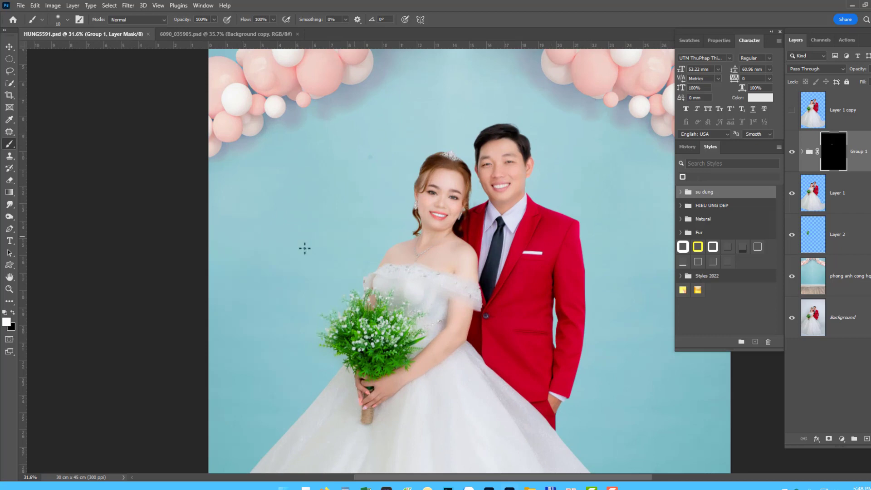
scroll(552, 180, down, 1)
scroll(552, 181, down, 1)
scroll(552, 147, up, 1)
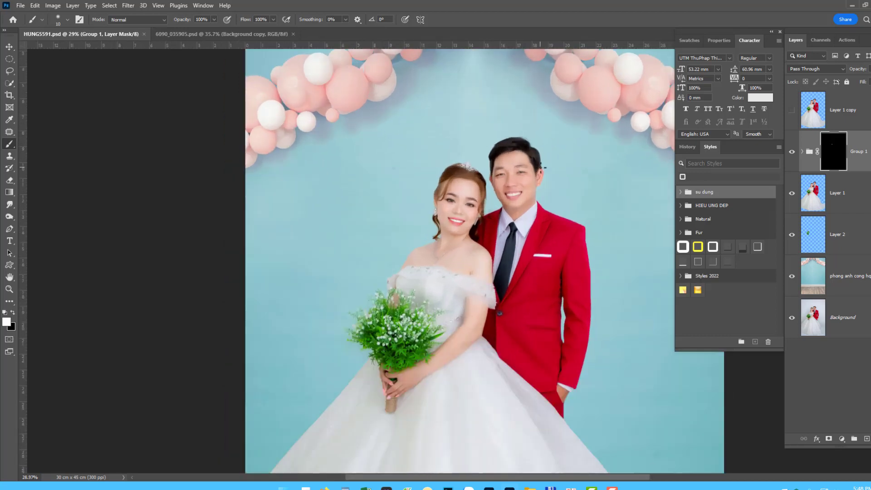
scroll(546, 159, up, 2)
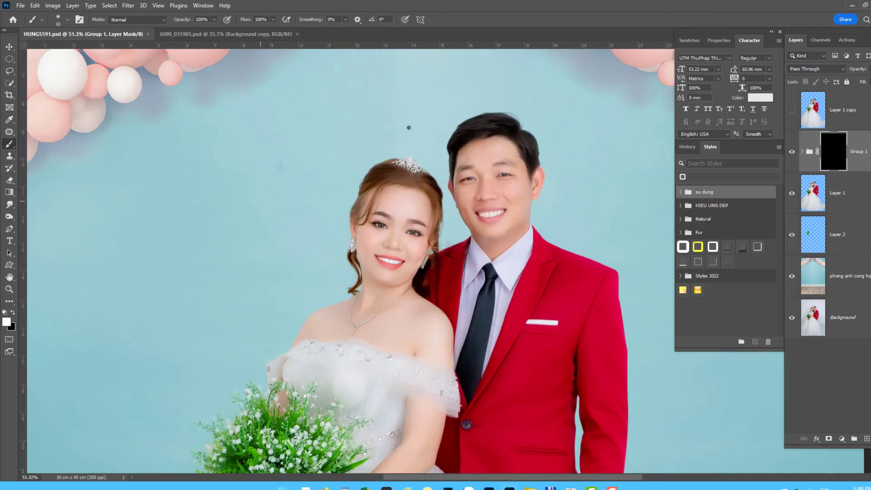
scroll(395, 159, down, 1)
scroll(395, 159, up, 2)
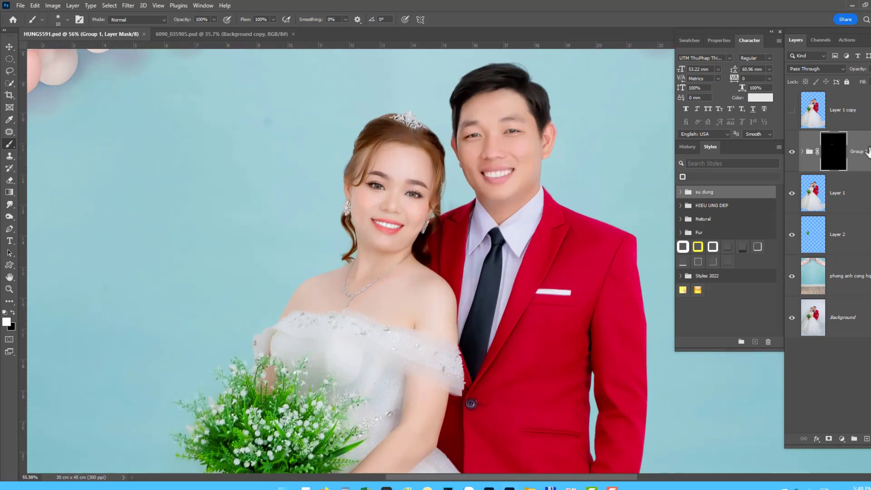
key(shift+b)
scroll(454, 282, up, 2)
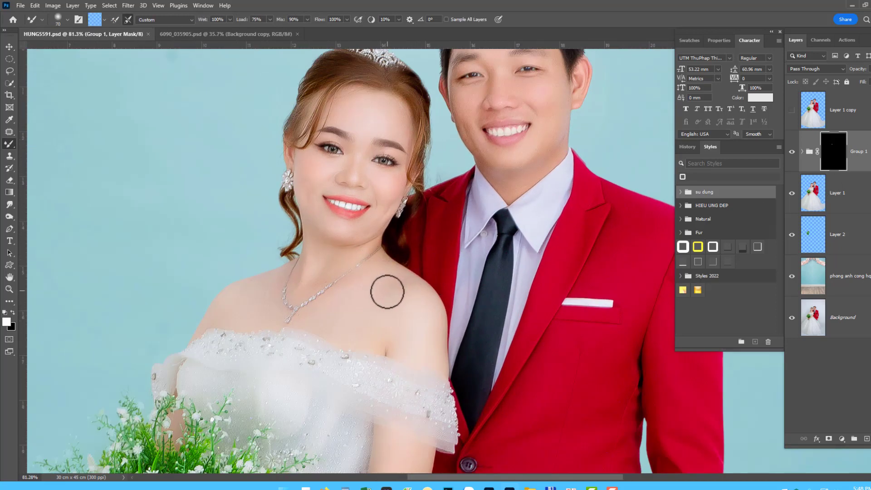
- Smooth the bride's shoulder with an enlarged Mixer Brush, then target Layer 1 with a smaller brush
key(])
drag(399, 286, 383, 298)
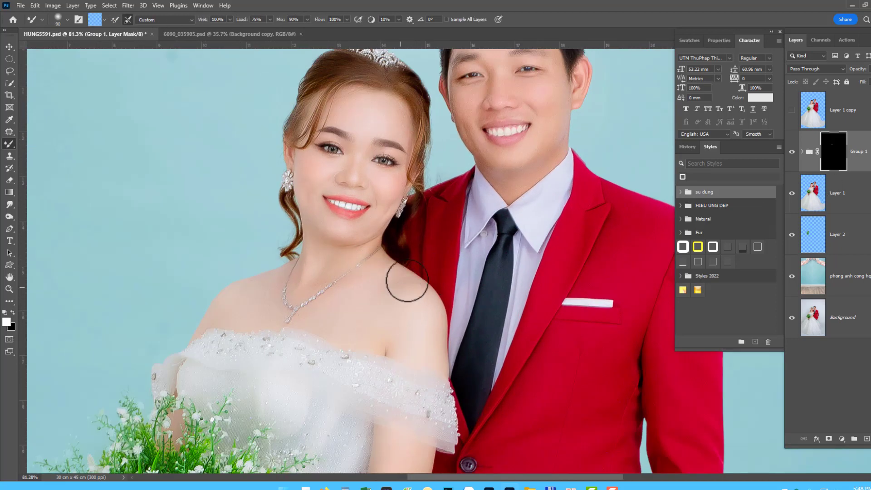
click(823, 195)
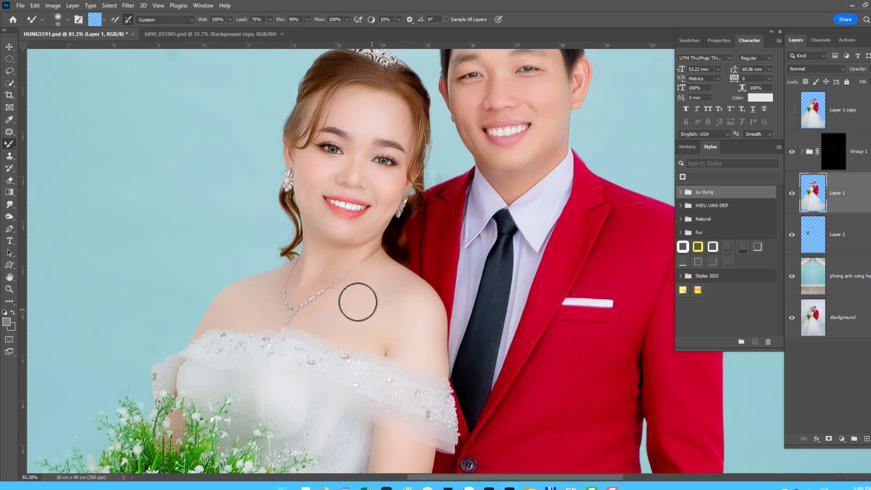
key([)
key([)
scroll(281, 273, down, 1)
scroll(414, 147, down, 3)
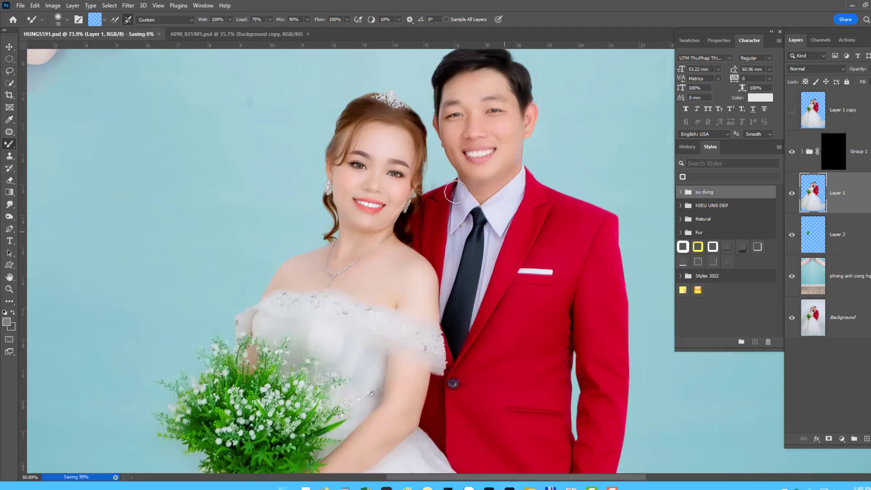
scroll(431, 136, down, 3)
scroll(499, 109, down, 3)
scroll(499, 118, down, 2)
scroll(467, 75, down, 1)
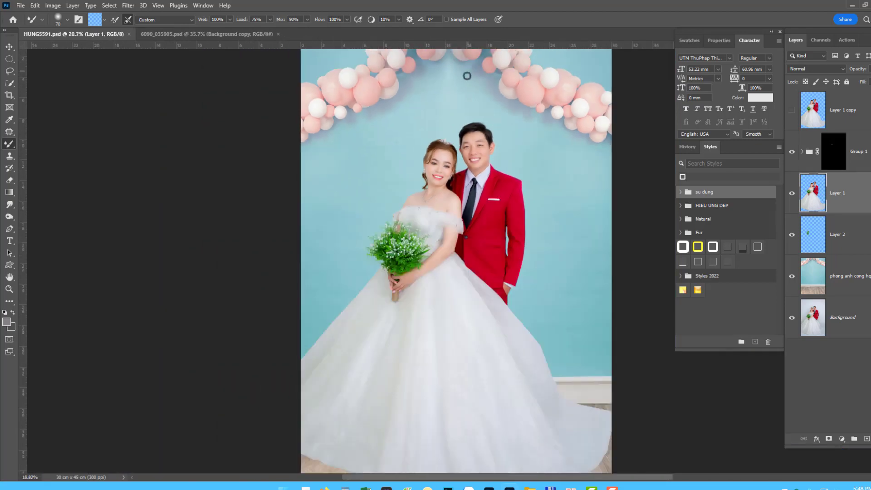
- Switch to 6090_035905.psd, zoom in on the couple's faces, then zoom back out
click(210, 34)
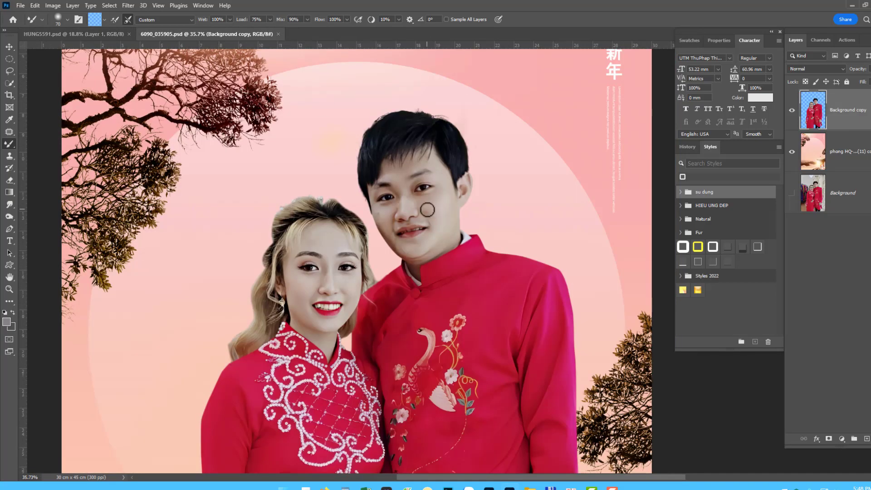
scroll(422, 225, up, 2)
scroll(422, 226, up, 2)
scroll(402, 172, up, 2)
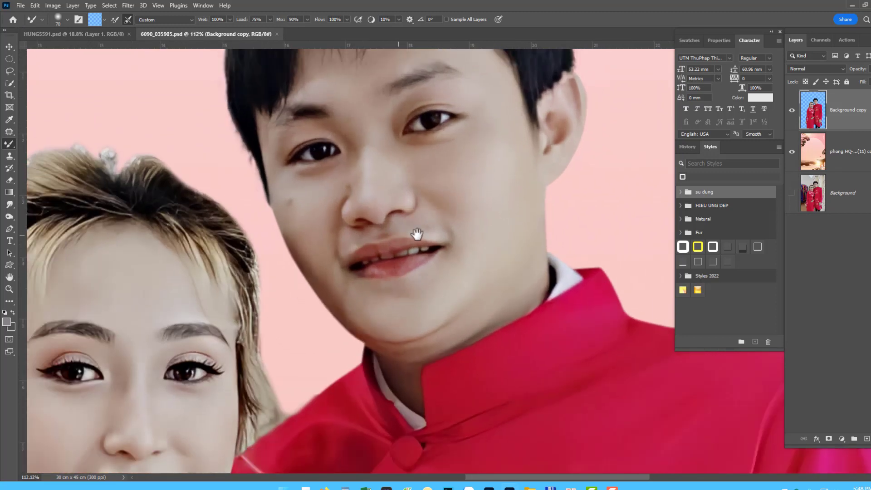
drag(414, 234, 595, 125)
scroll(595, 125, down, 4)
scroll(423, 143, down, 1)
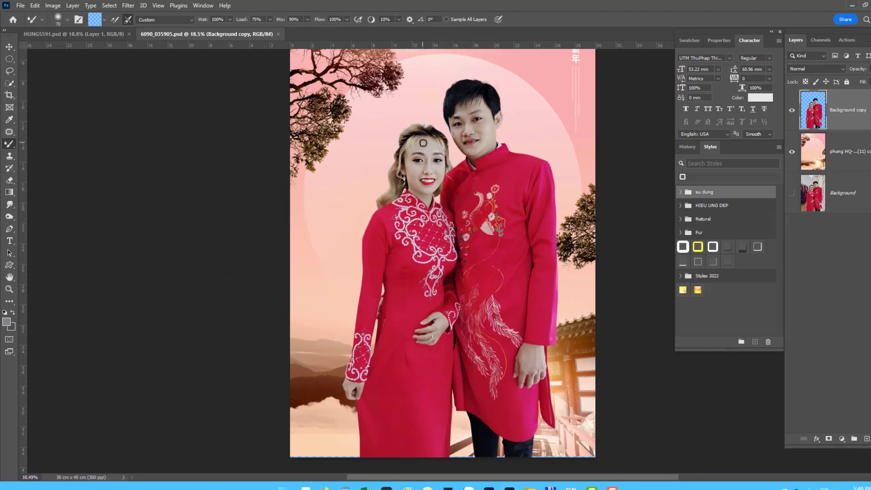